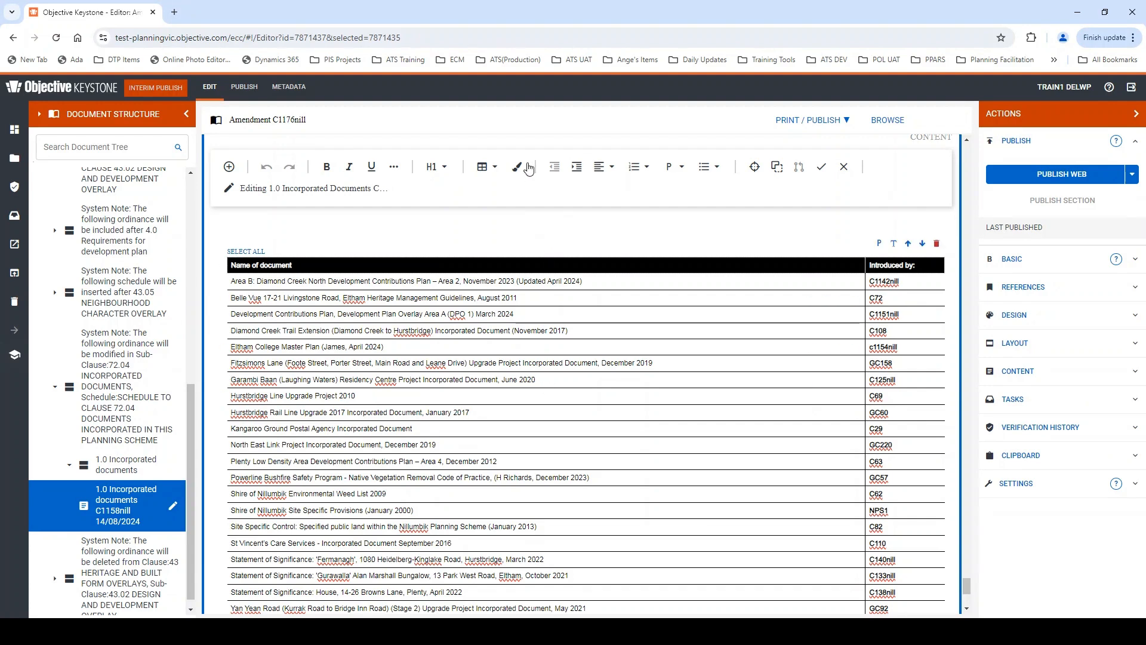
# - Insert a row below the Garambi Baan entry and enter "Hurstbridge Cycling Path Project 2023" with the author's surname and "May 2023" in brackets
pyautogui.click(493, 174)
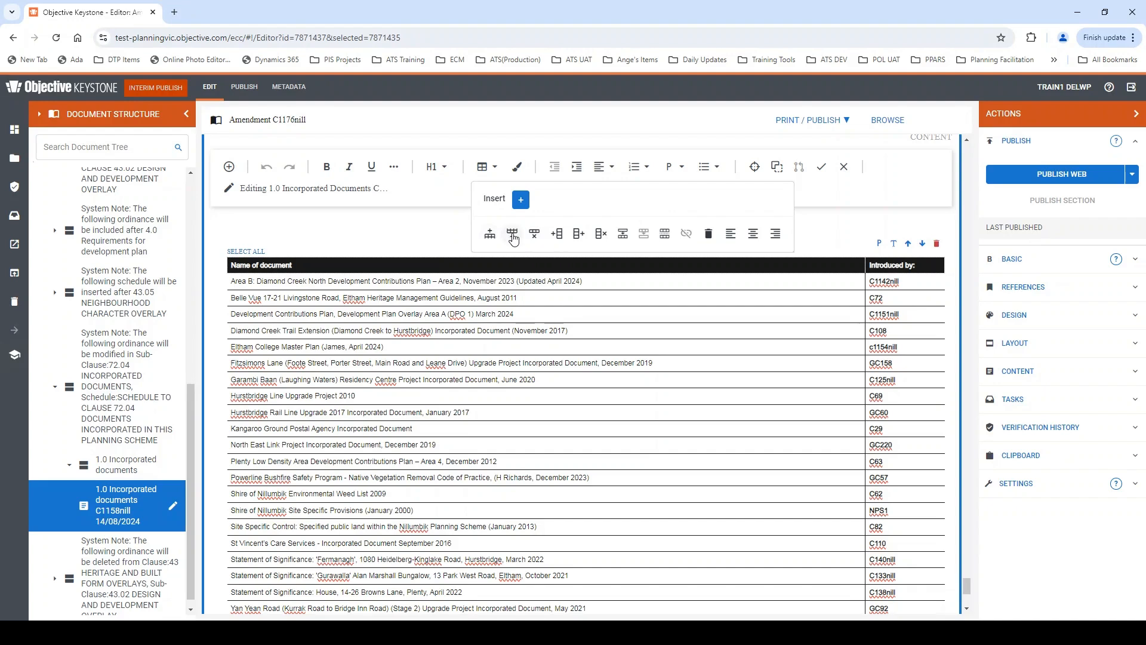
pyautogui.click(513, 238)
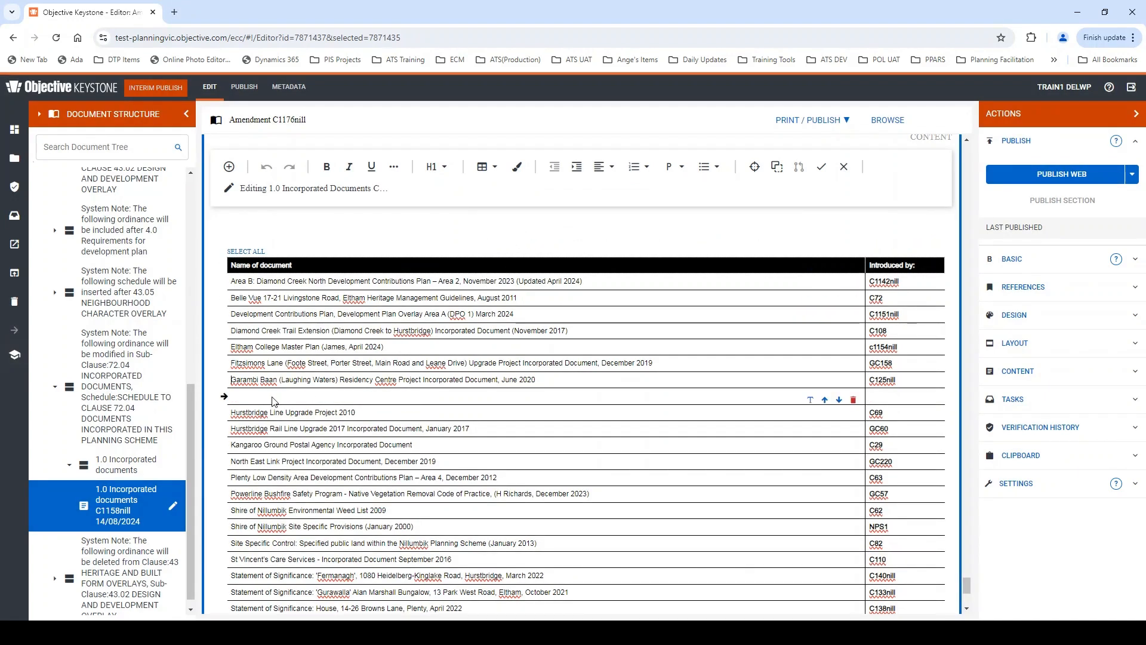
pyautogui.write('Hurstbridge Cycling Path Project 2023 (RIchards, May 2023)')
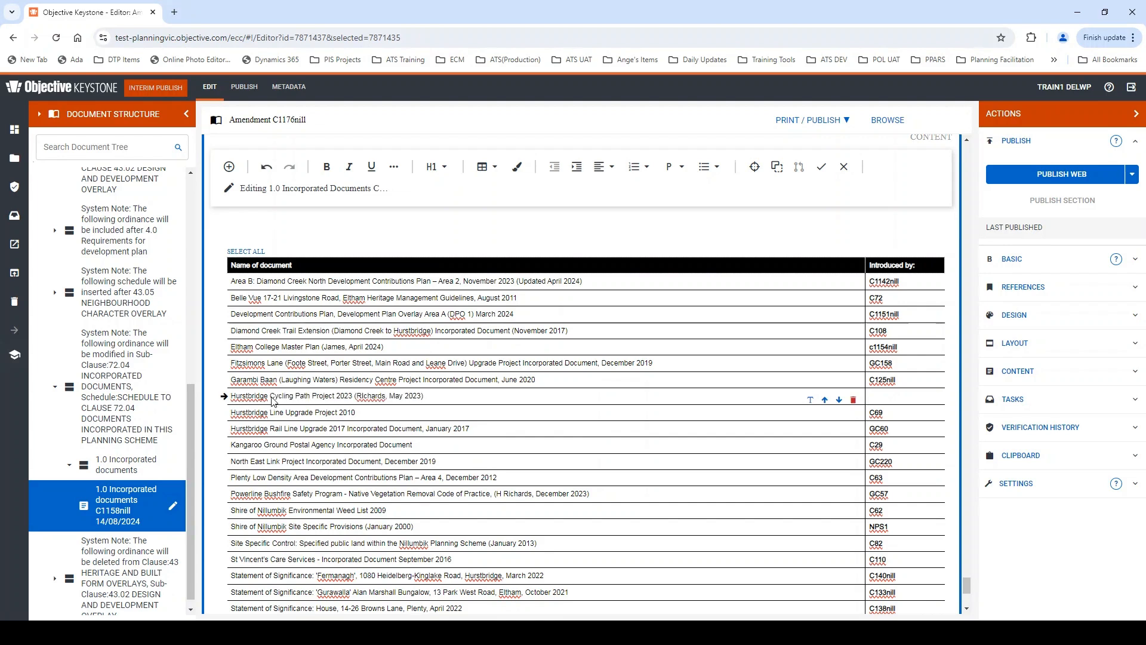
# - Enter C1176nill in bold with a capital C in the new row's Introduced by cell
pyautogui.click(883, 397)
pyautogui.write('c1176nill')
pyautogui.hotkey('shift', 'Home')
pyautogui.hotkey('ctrl', 'b')
pyautogui.press('Home')
pyautogui.press('Delete')
pyautogui.write('C')
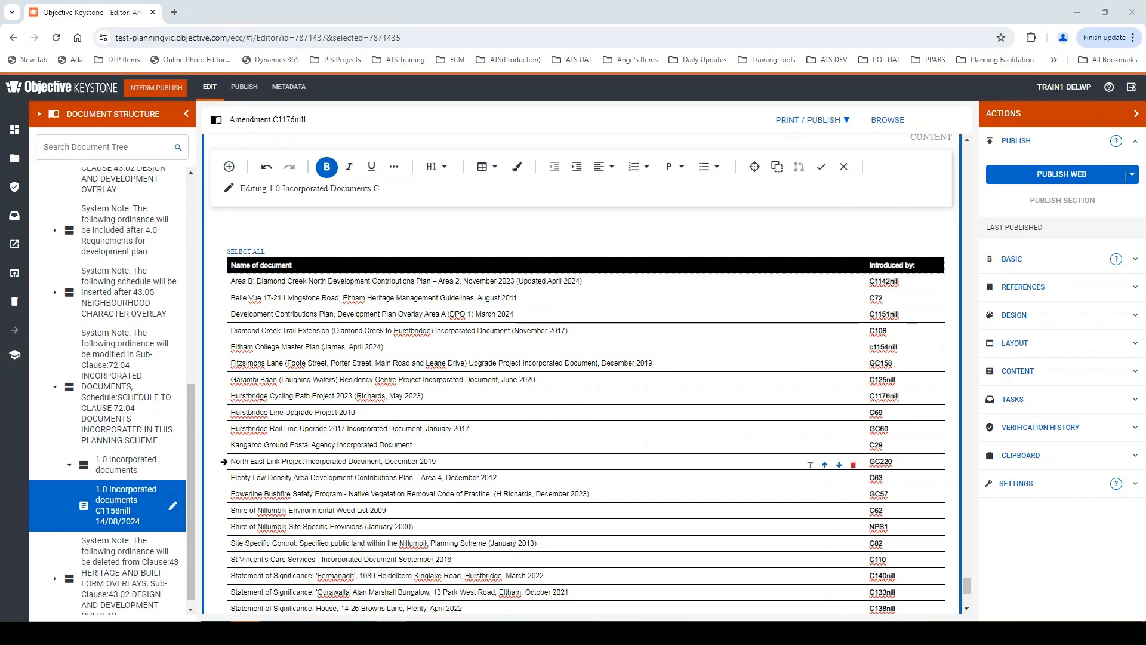
# - Switch to the ATS training data Word document, copy the rows New Inc Document B to G, and return to the Keystone editor
pyautogui.moveTo(0, 110); pyautogui.dragTo(581, 109)
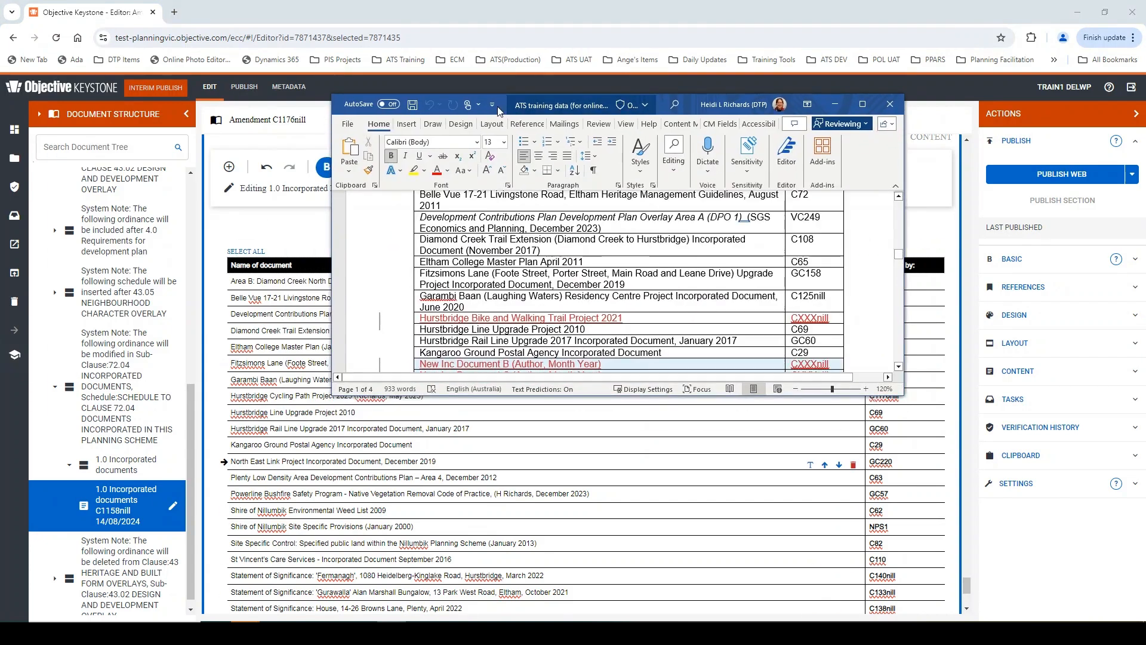
pyautogui.doubleClick(519, 111)
pyautogui.scroll(3, 519, 236)
pyautogui.scroll(-1, 518, 237)
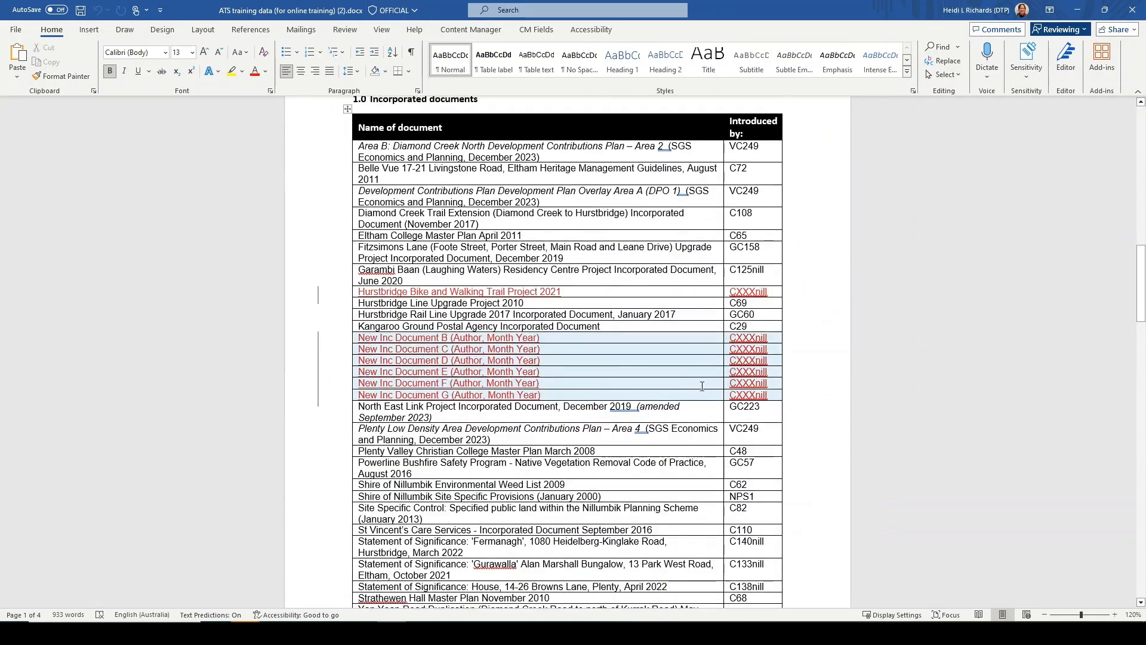
pyautogui.scroll(-10, 597, 388)
pyautogui.scroll(4, 654, 407)
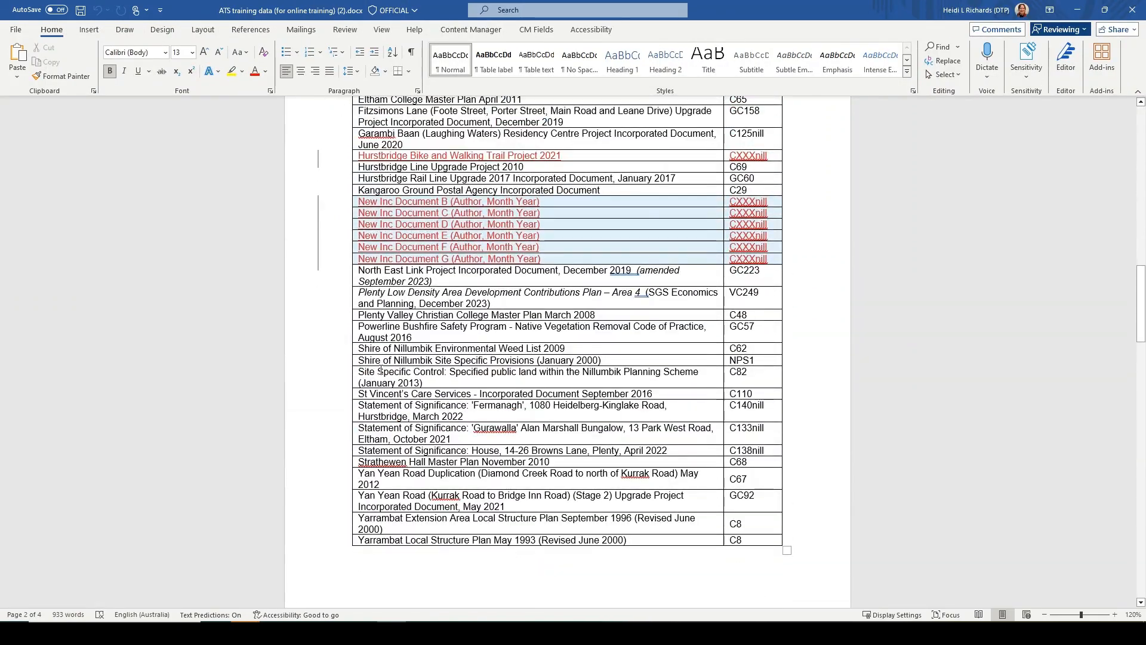
pyautogui.scroll(2, 371, 473)
pyautogui.moveTo(357, 269); pyautogui.dragTo(773, 328)
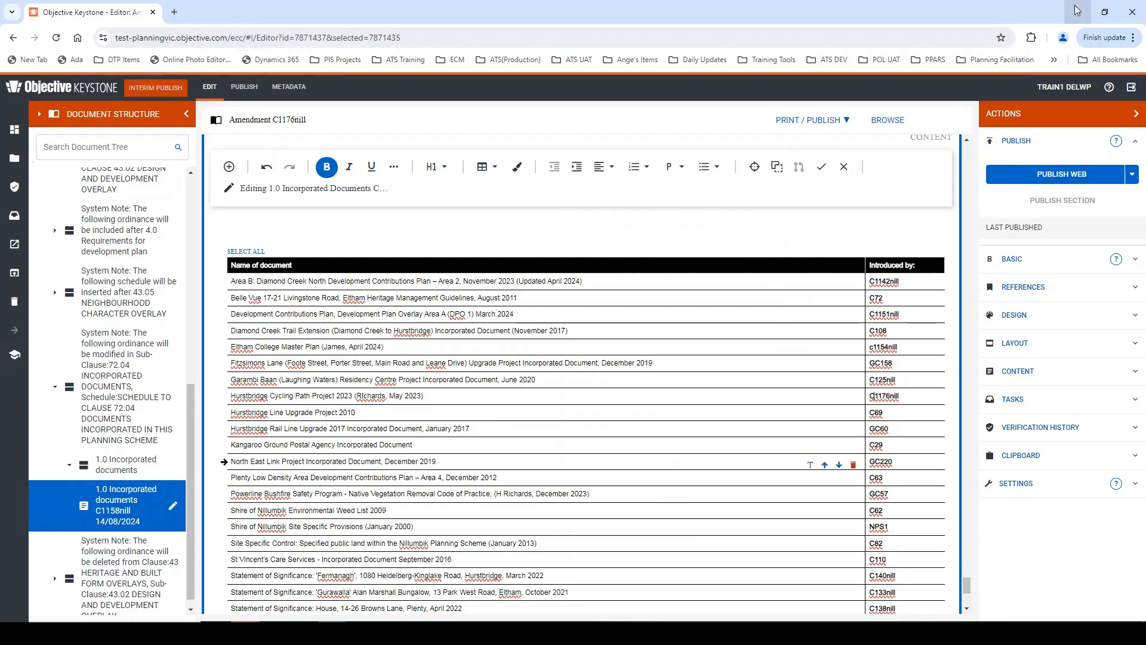
pyautogui.click(1083, 11)
# - Insert blank rows below the Kangaroo Ground Postal Agency entry and paste the copied New Inc Document B to G rows into them
pyautogui.scroll(3, 427, 412)
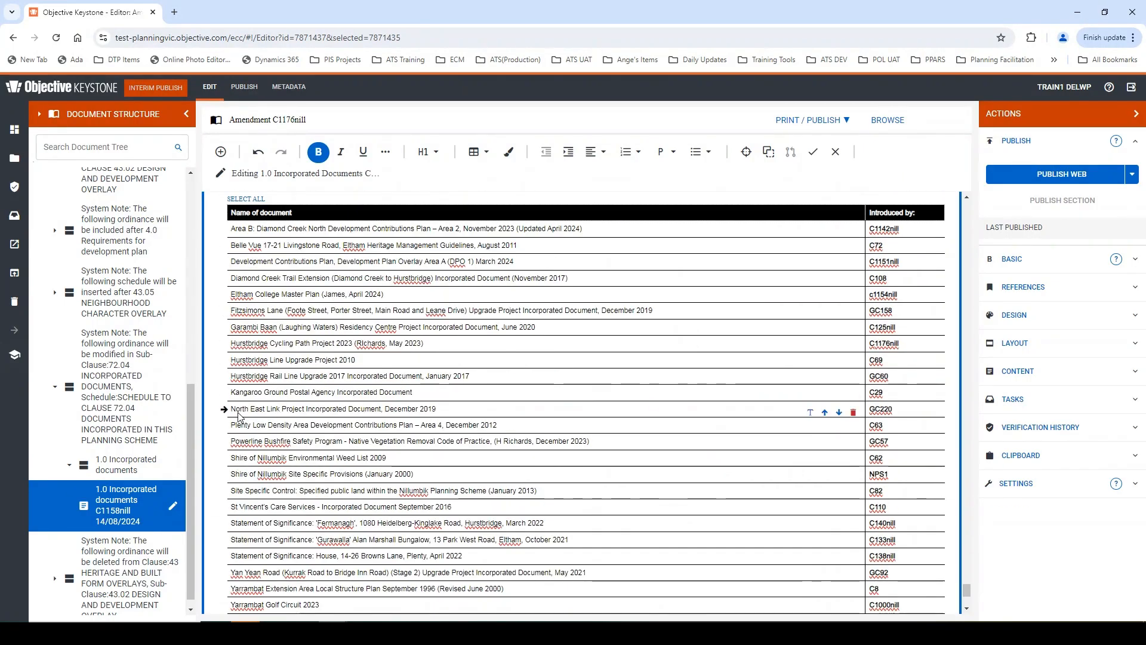
pyautogui.click(424, 397)
pyautogui.click(503, 219)
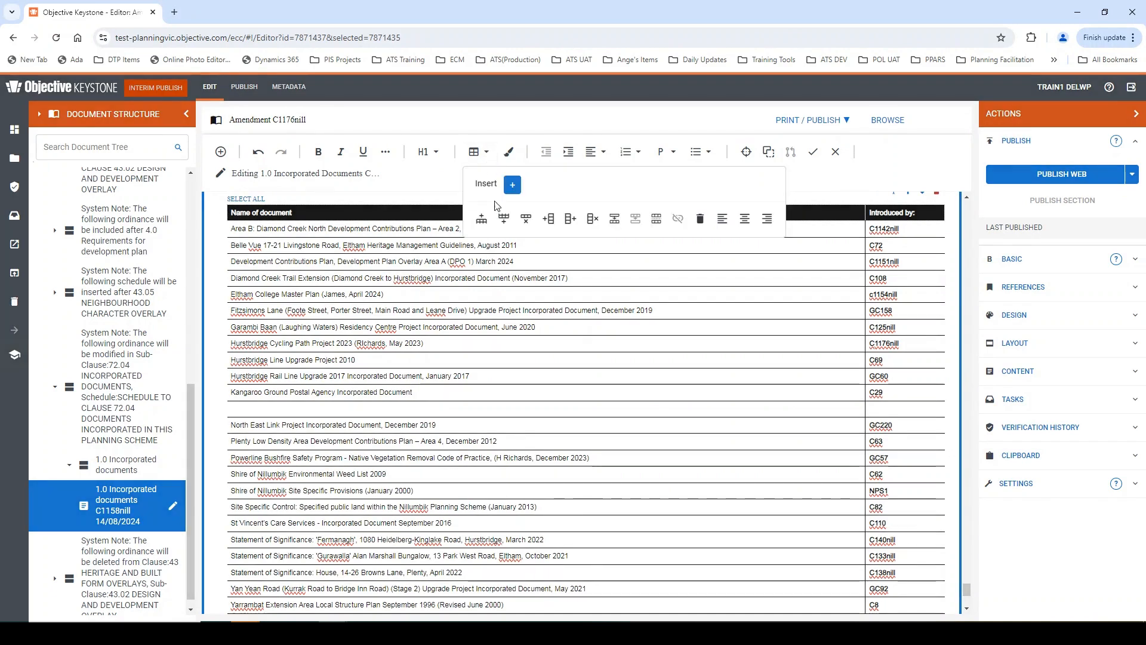
pyautogui.click(503, 218)
pyautogui.click(484, 153)
pyautogui.click(503, 218)
pyautogui.click(485, 152)
pyautogui.click(503, 218)
pyautogui.click(485, 152)
pyautogui.click(503, 218)
pyautogui.click(484, 152)
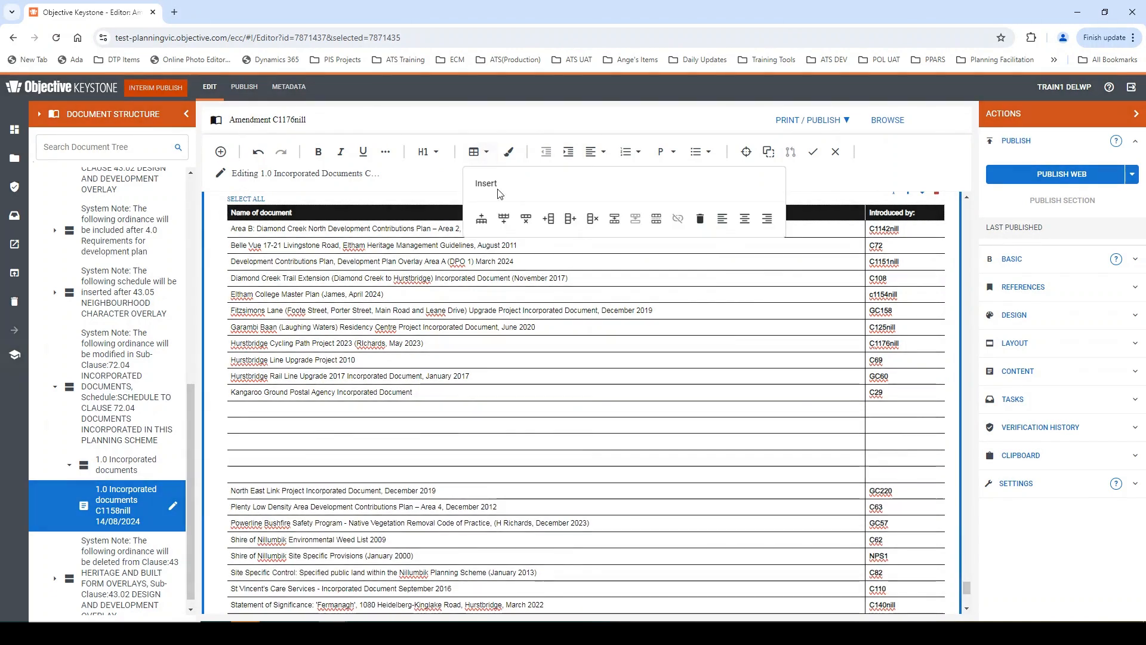
pyautogui.rightClick(258, 418)
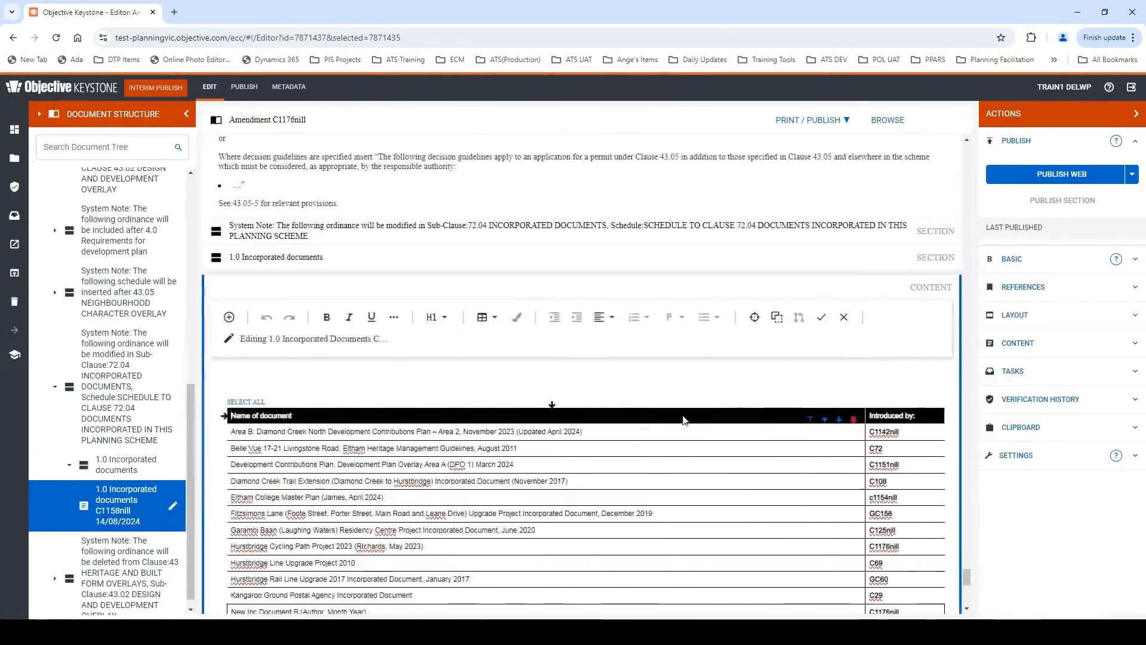
pyautogui.scroll(-2, 683, 420)
# - Add an empty line below the Area B Diamond Creek document name, and turn on Show boundaries with that row selected
pyautogui.click(590, 314)
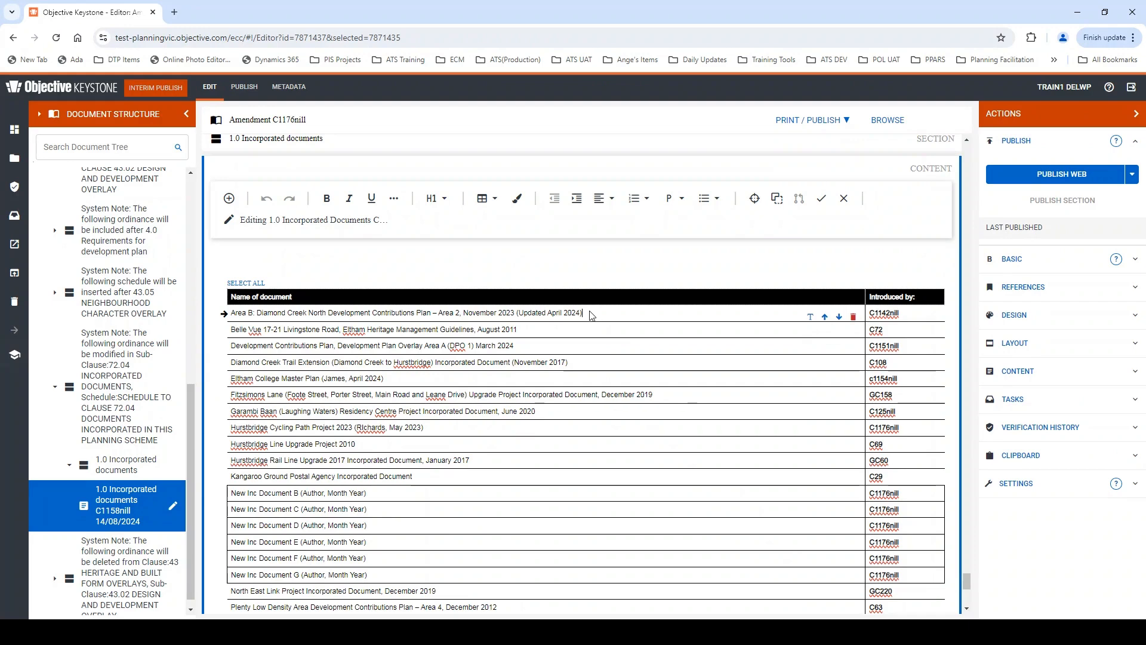
pyautogui.press('Return')
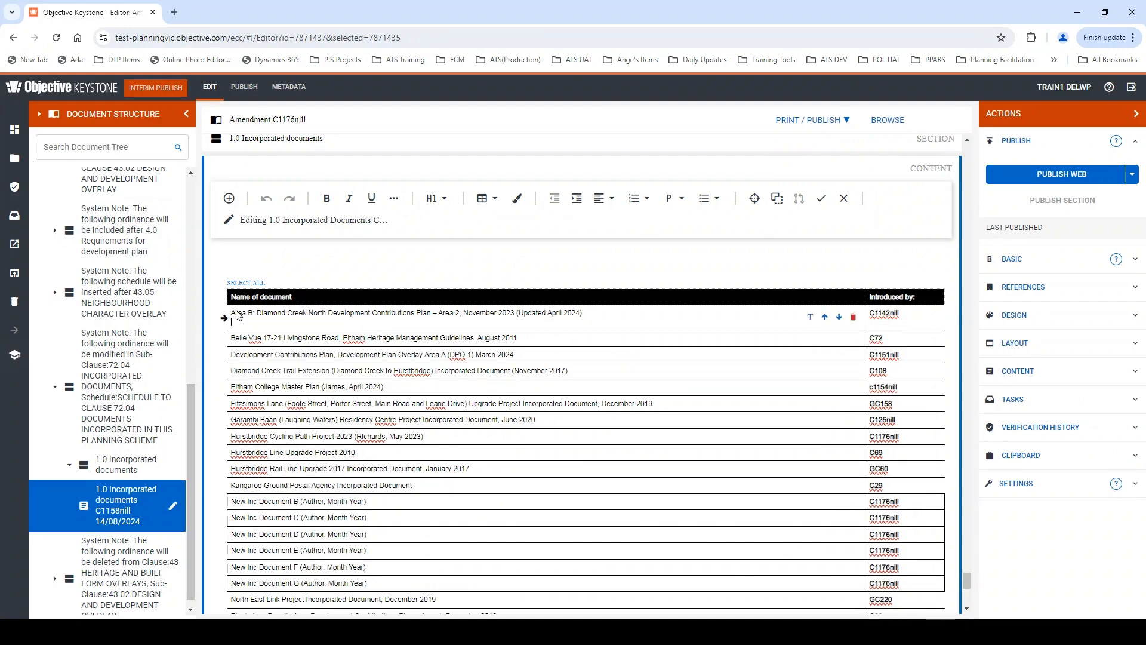
pyautogui.click(224, 319)
pyautogui.click(224, 318)
pyautogui.click(225, 318)
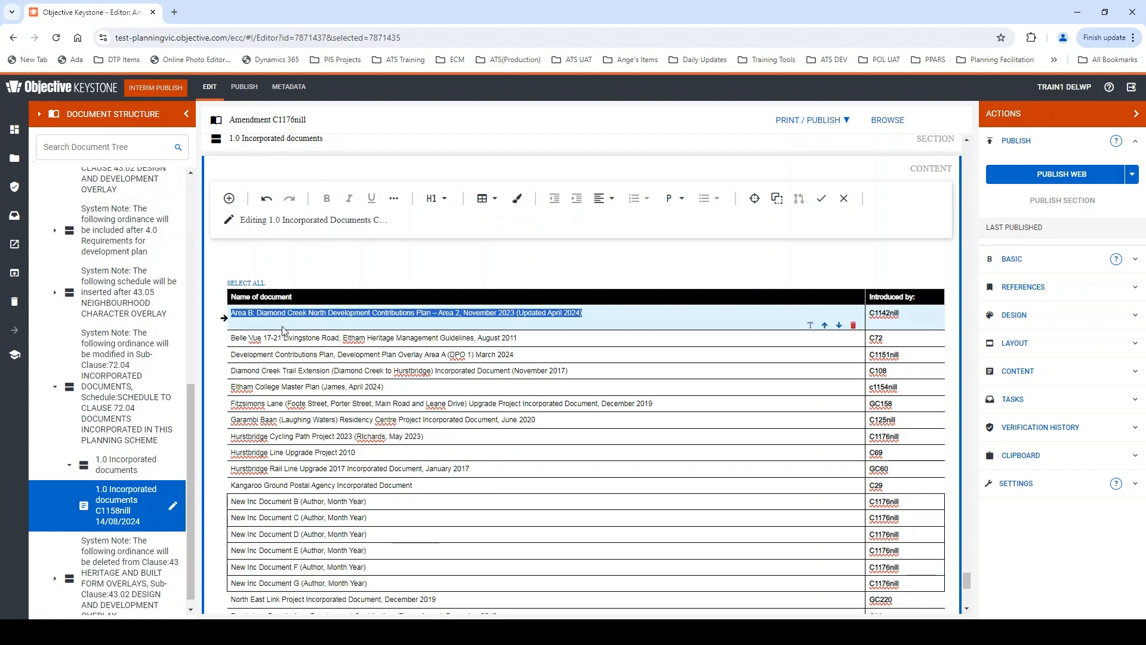
pyautogui.click(1037, 482)
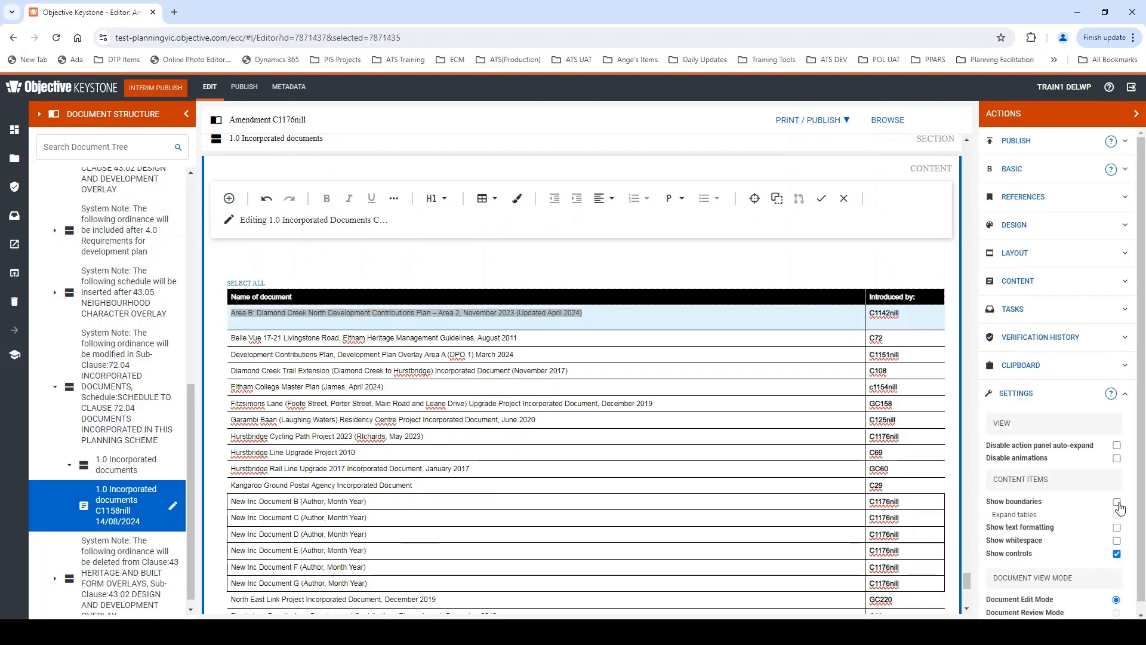
pyautogui.click(1117, 502)
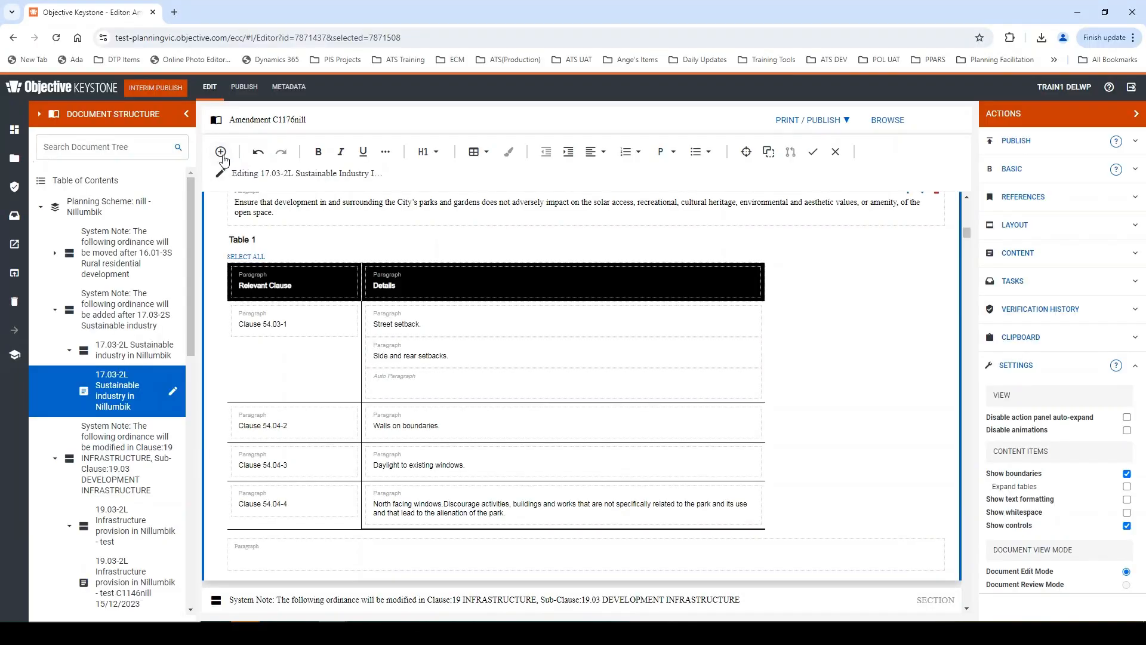
# - Insert a table with 4 rows and 3 columns in the 17.03-2L Sustainable industry content
pyautogui.click(221, 153)
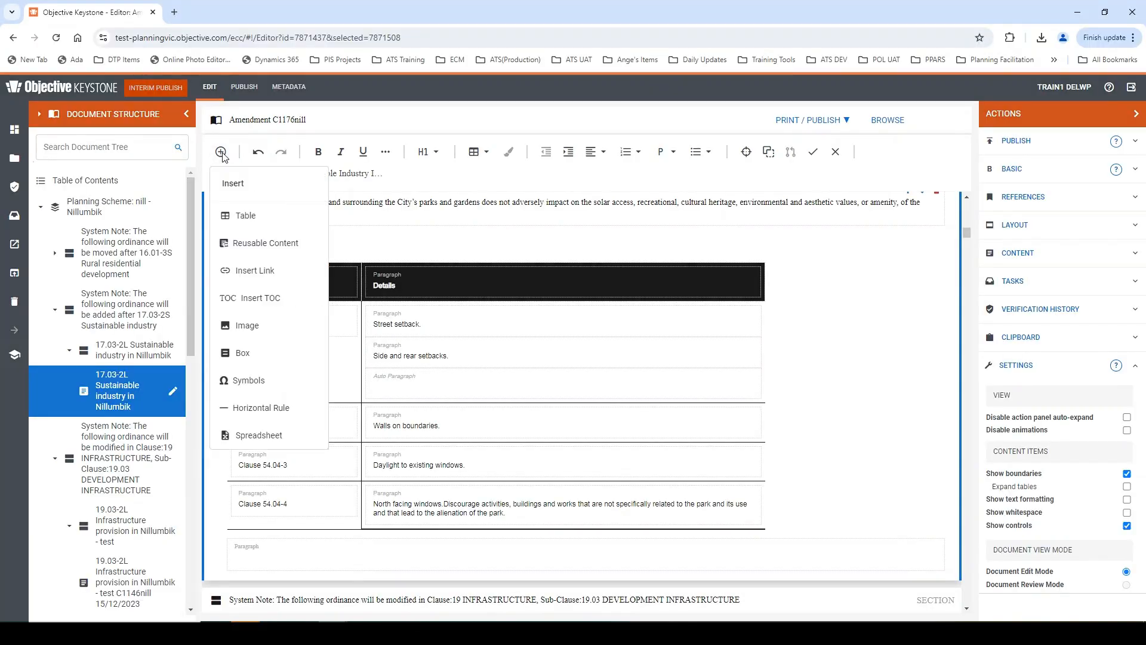
pyautogui.click(240, 221)
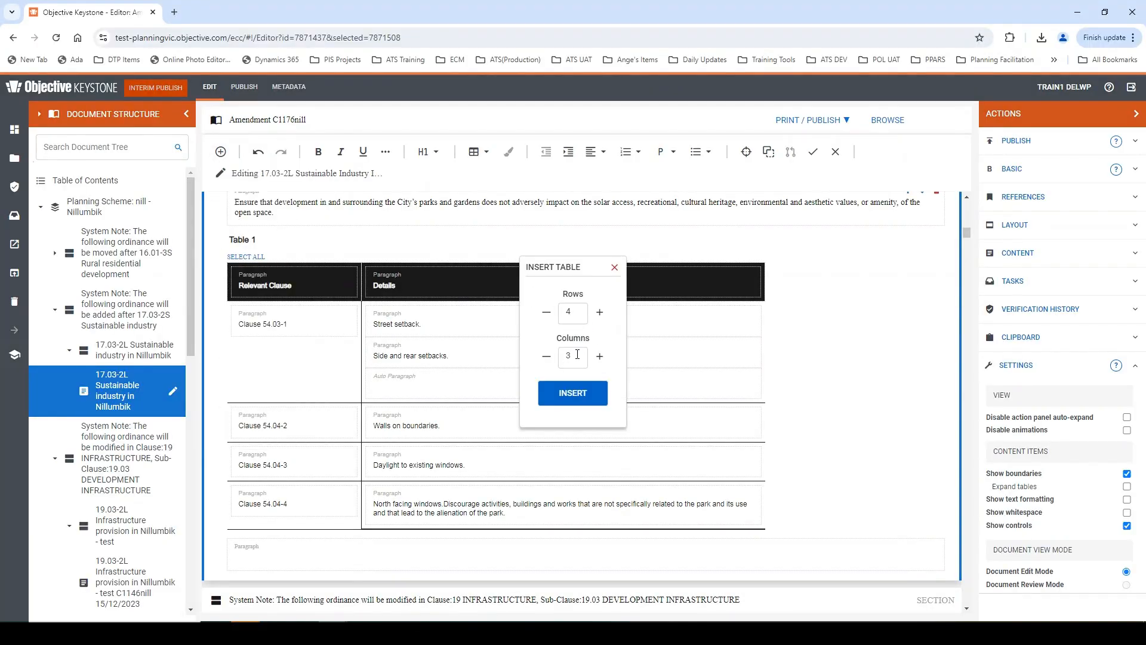
pyautogui.click(572, 394)
# - Copy the DDO10 location and setback table from the Word document and paste it into the empty last paragraph of 16.01-2L
pyautogui.scroll(-3, 400, 517)
pyautogui.scroll(-2, 400, 517)
pyautogui.scroll(4, 379, 512)
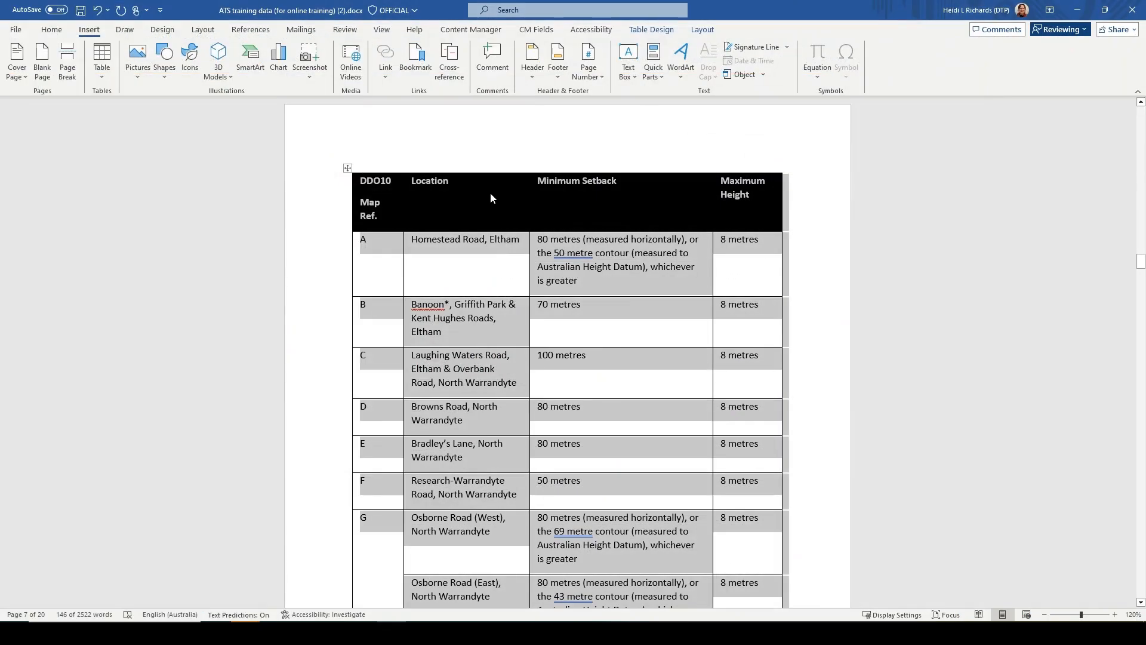
pyautogui.rightClick(492, 198)
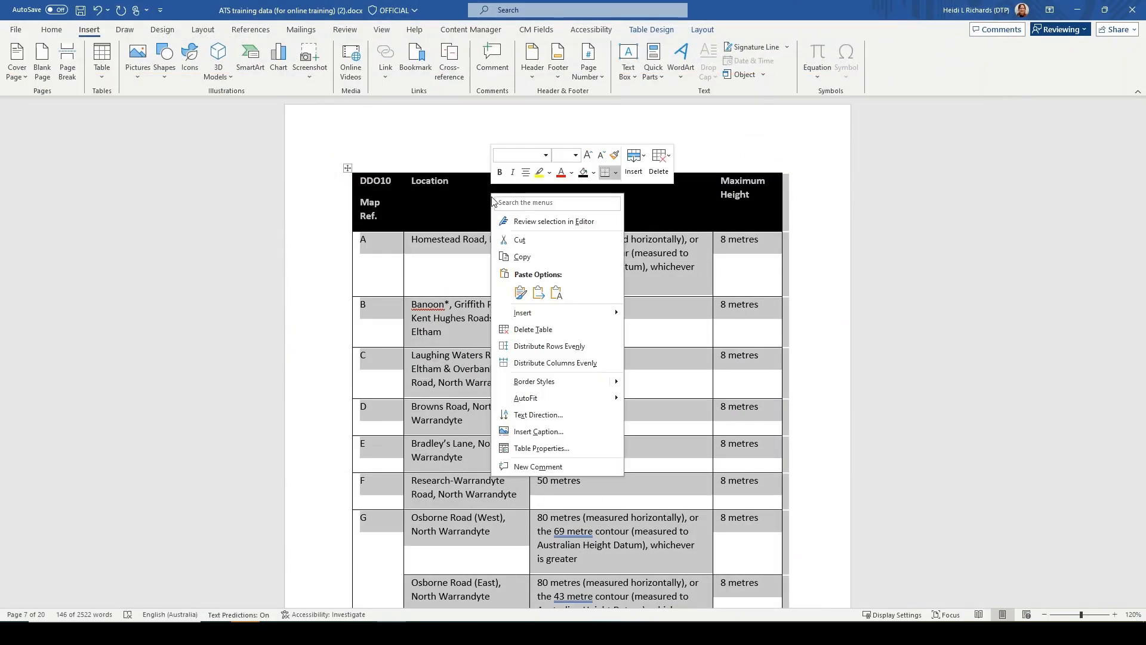
pyautogui.click(523, 257)
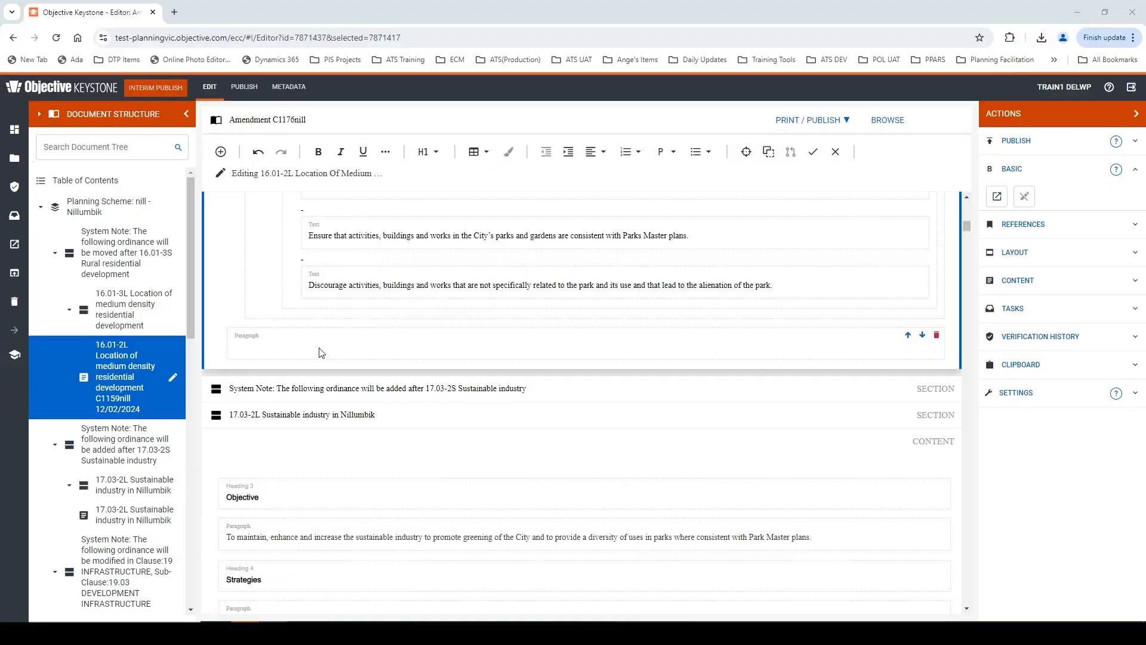
pyautogui.rightClick(321, 354)
pyautogui.click(350, 466)
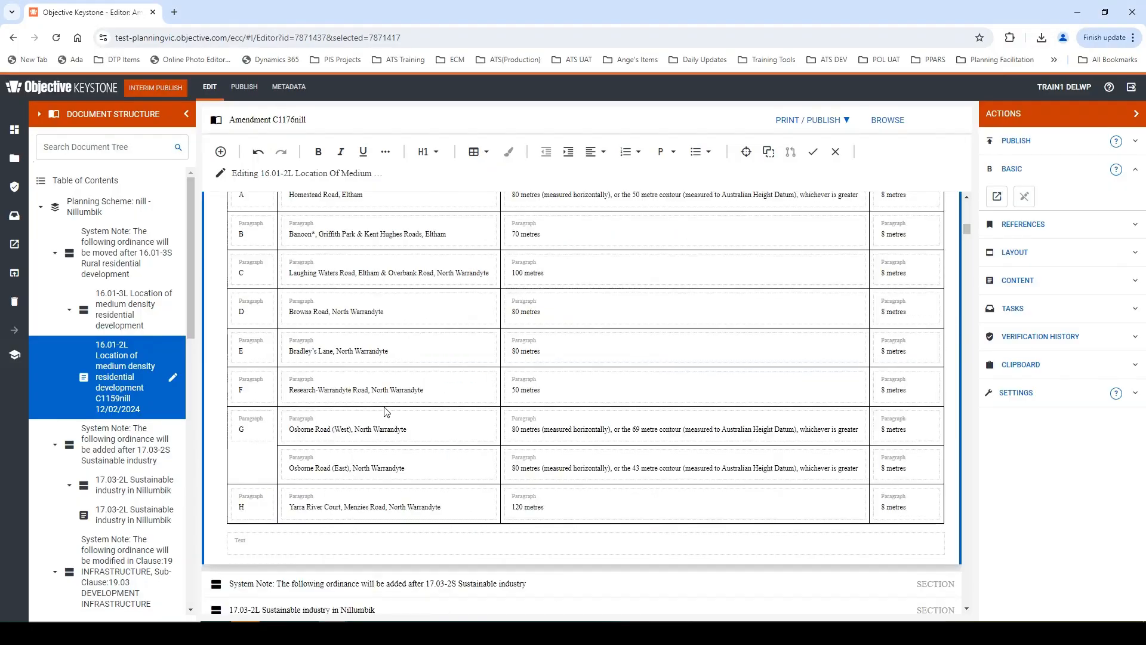
# - Clear the cell background colour of the pasted table's header row
pyautogui.scroll(4, 410, 400)
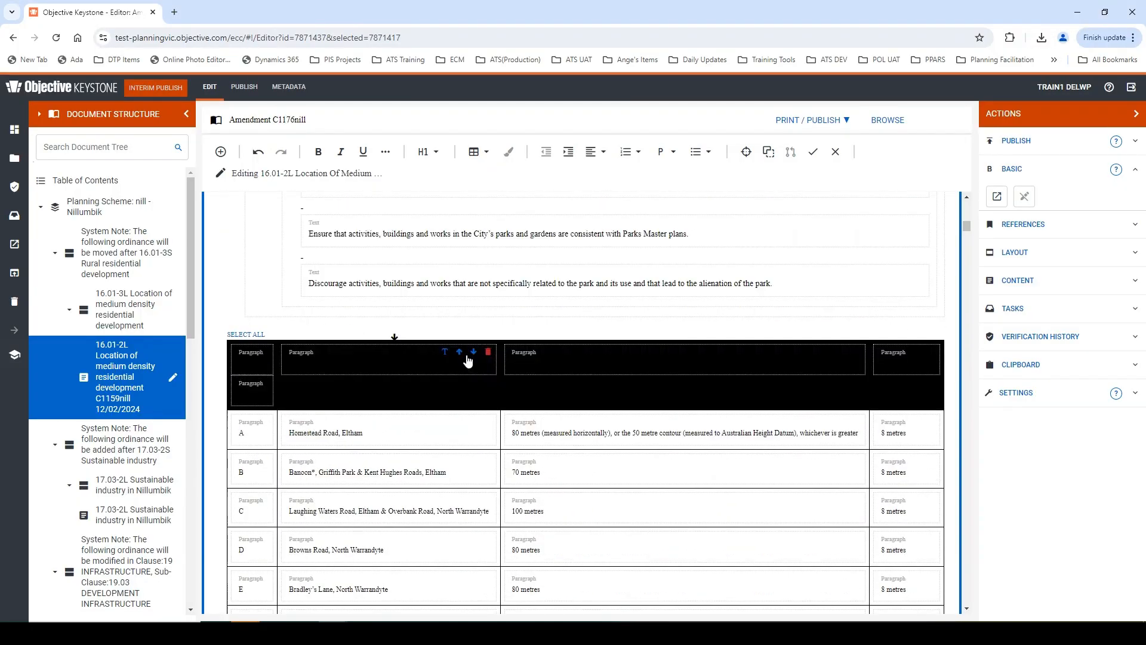
pyautogui.scroll(2, 466, 358)
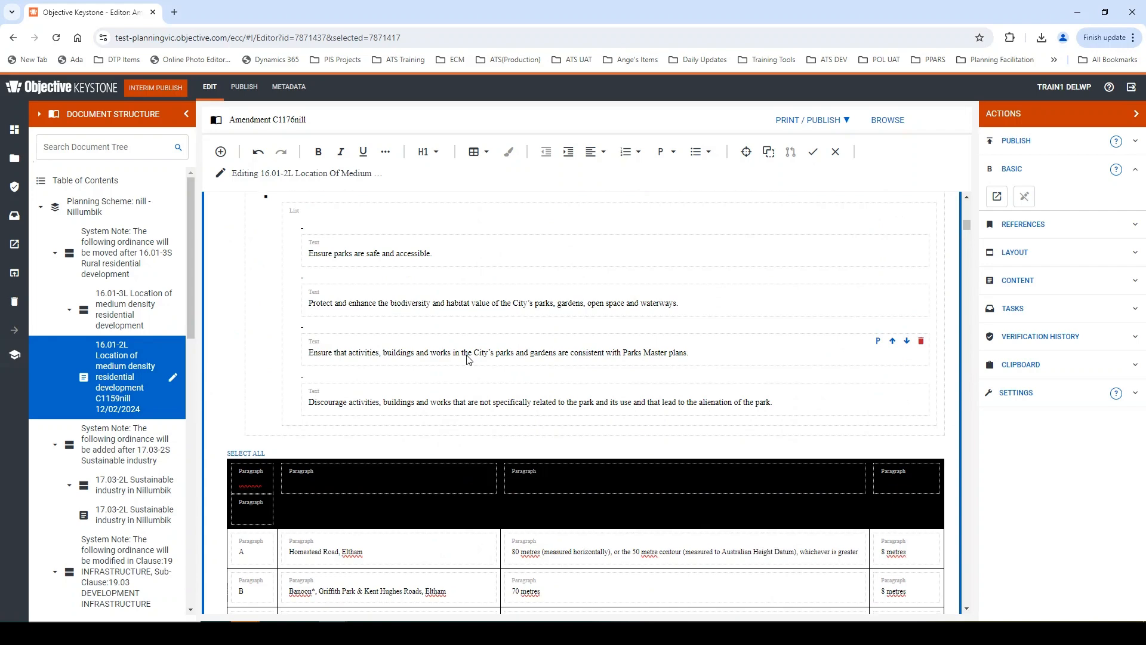
pyautogui.scroll(-5, 466, 358)
pyautogui.scroll(-4, 469, 358)
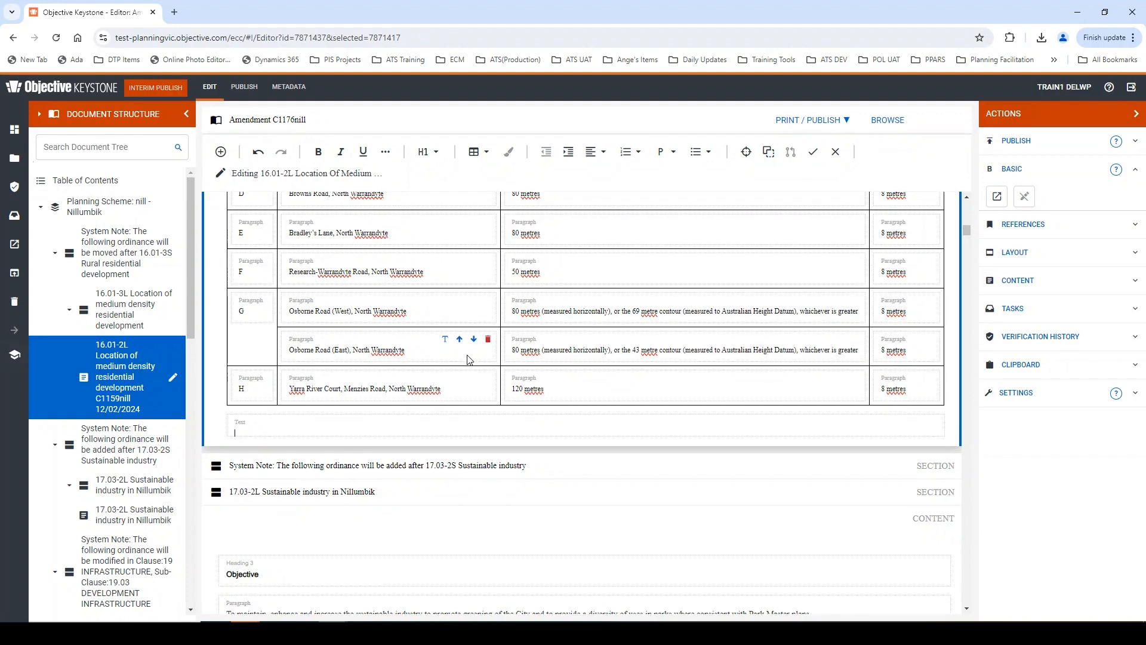
pyautogui.scroll(4, 468, 359)
pyautogui.scroll(3, 470, 360)
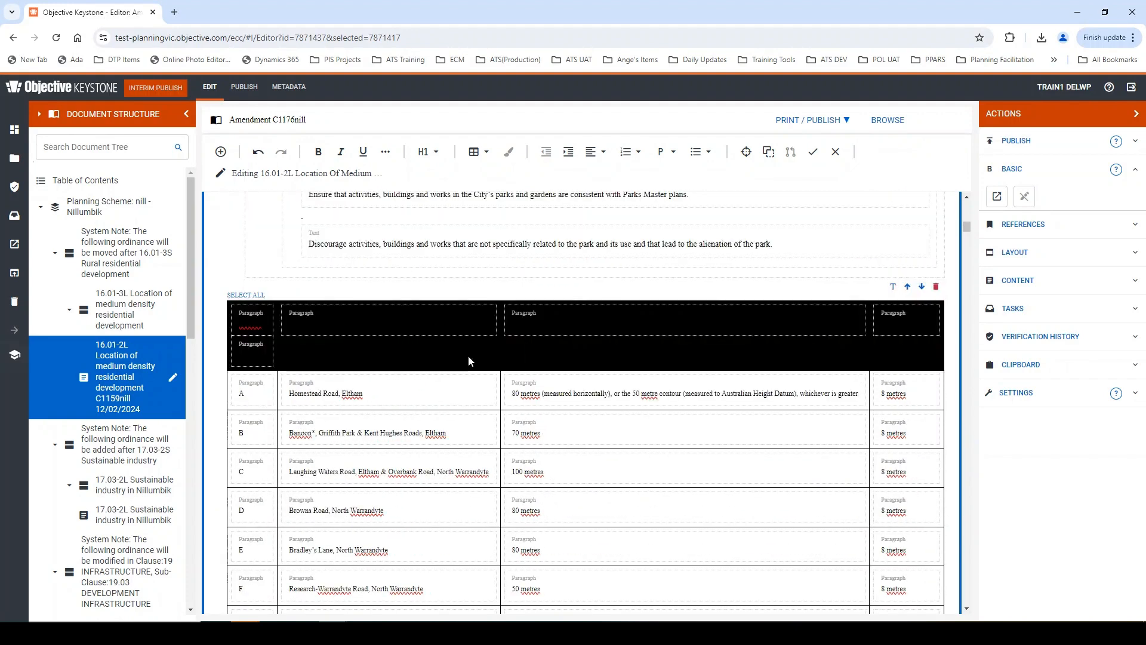
pyautogui.click(226, 376)
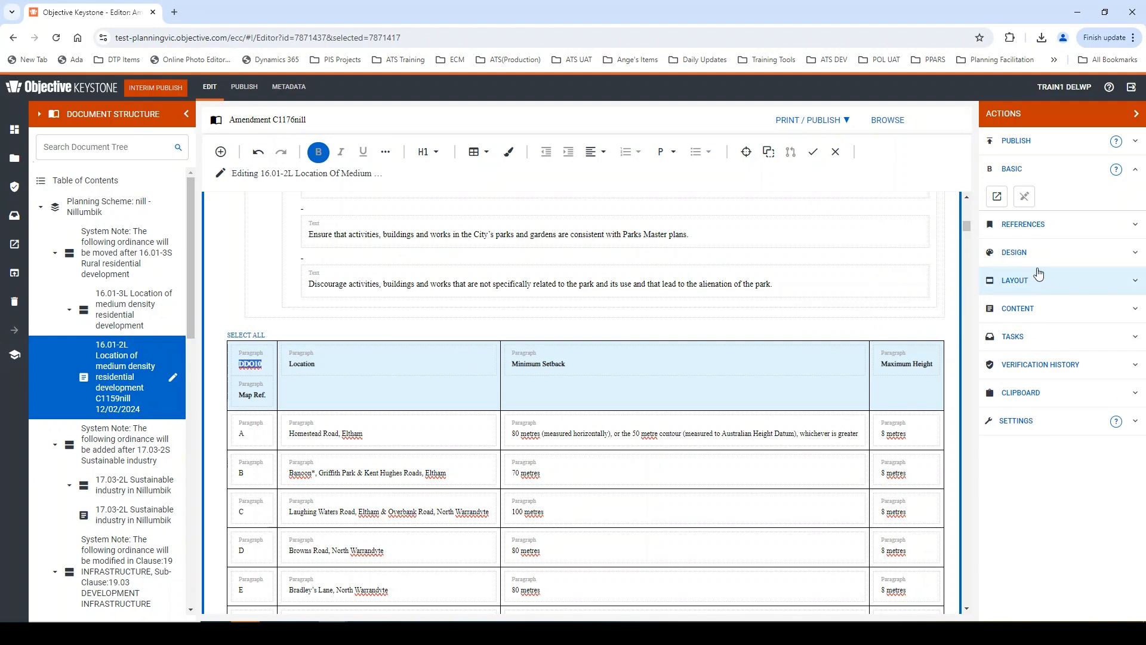
pyautogui.click(1090, 253)
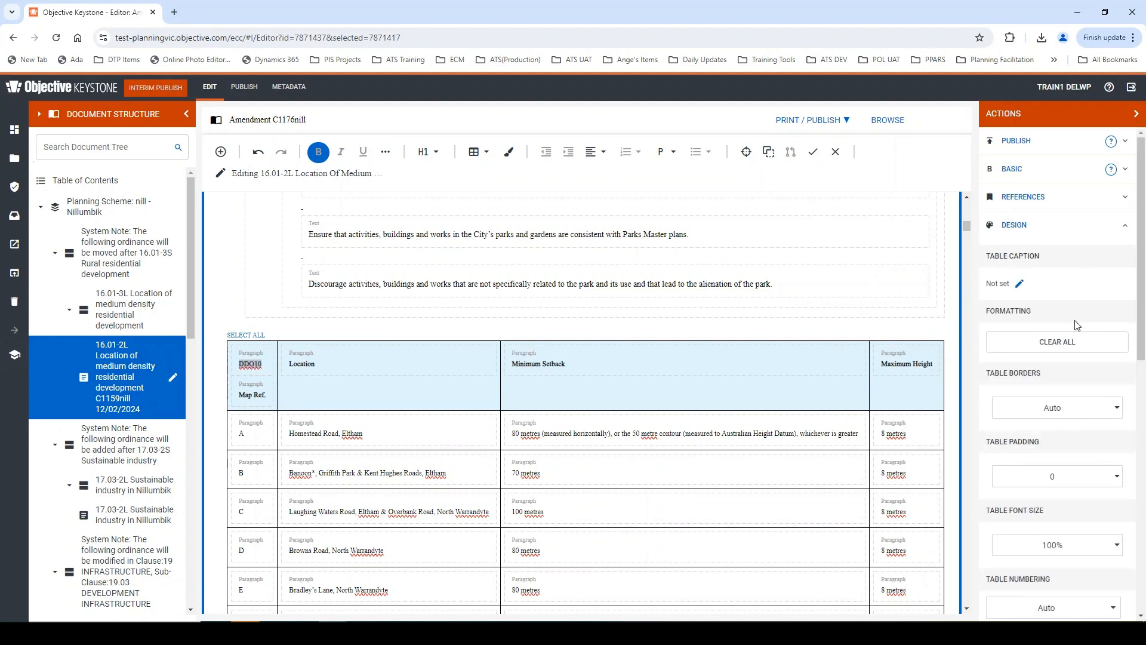
pyautogui.scroll(-7, 1079, 313)
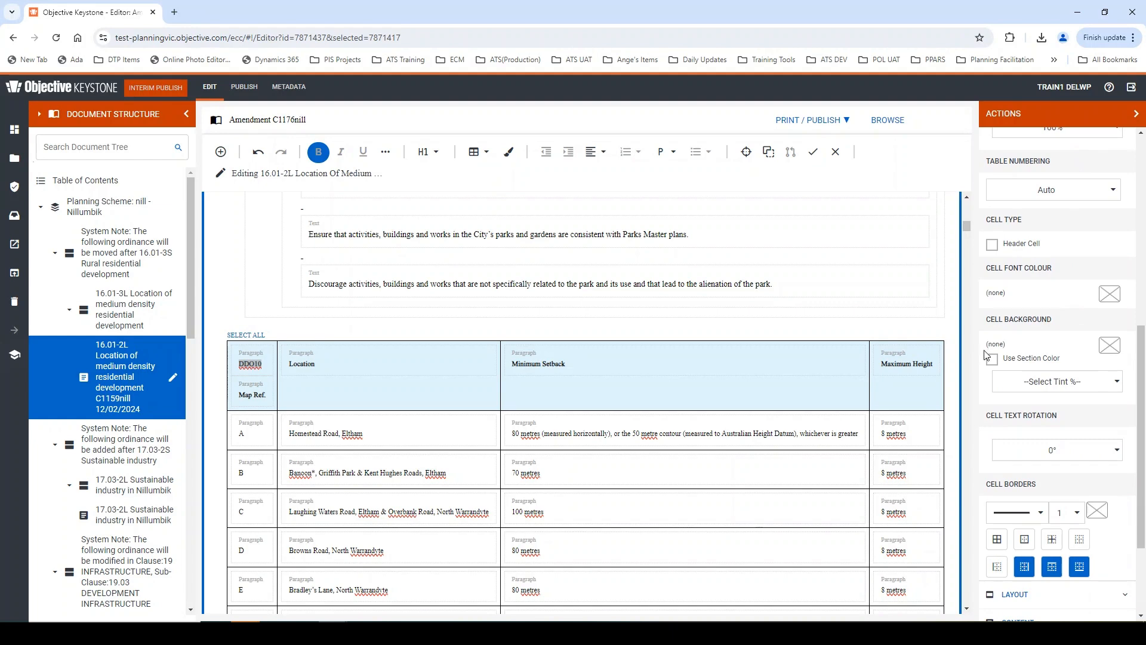
pyautogui.click(1110, 346)
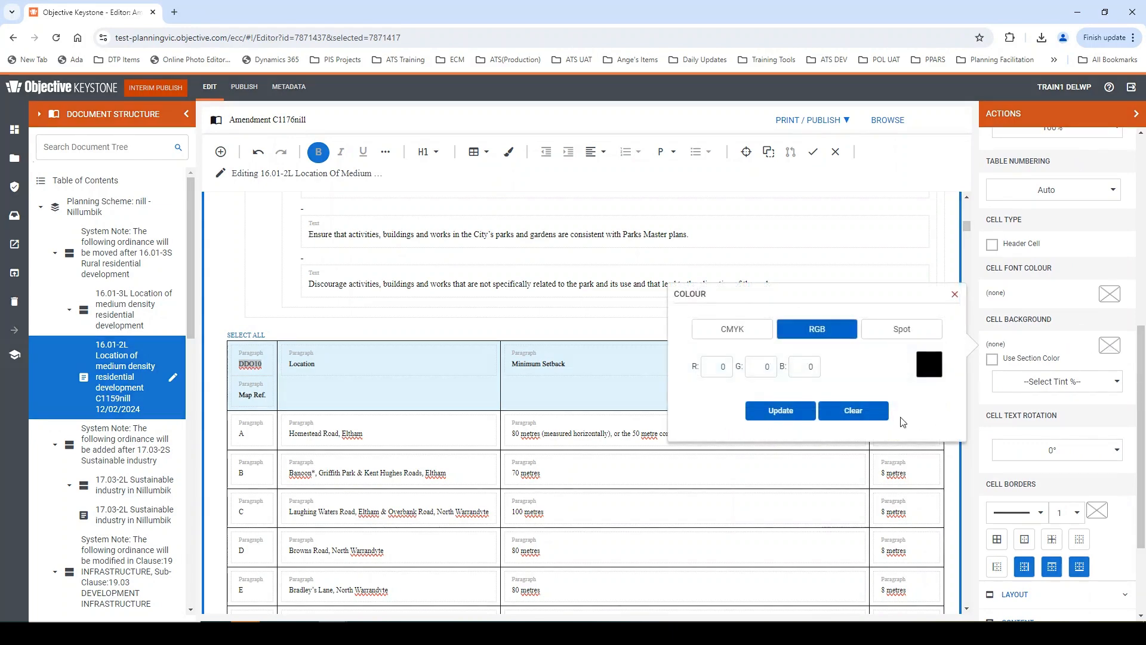
pyautogui.click(871, 412)
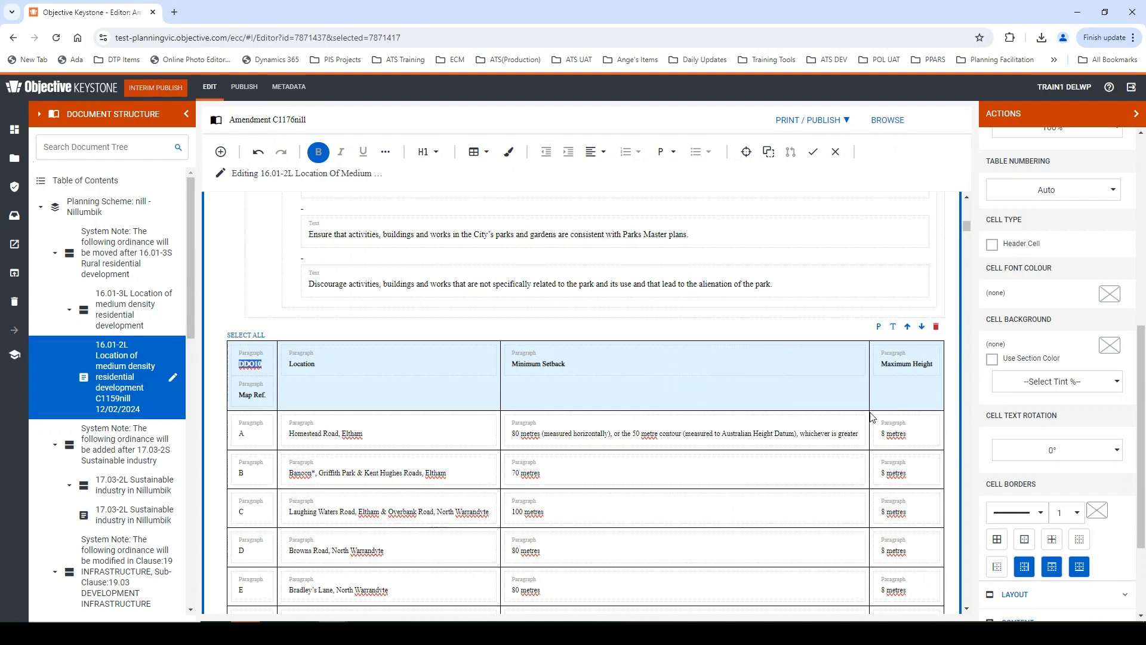
pyautogui.click(388, 437)
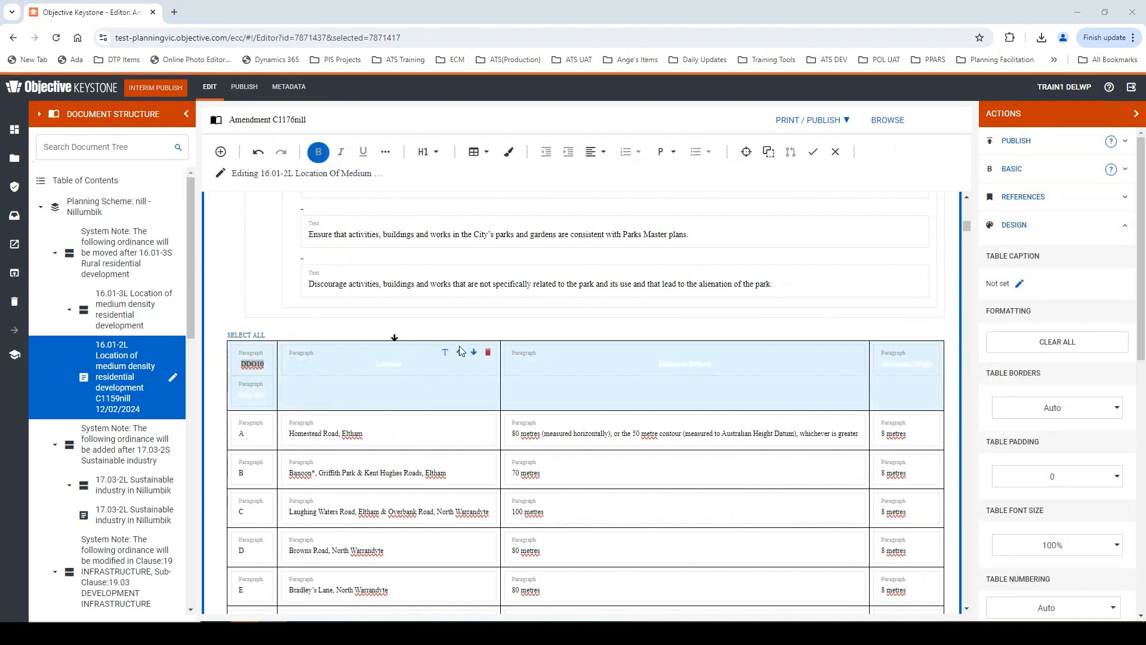
# - Set the pasted table's caption to "Table 1"
pyautogui.click(1020, 285)
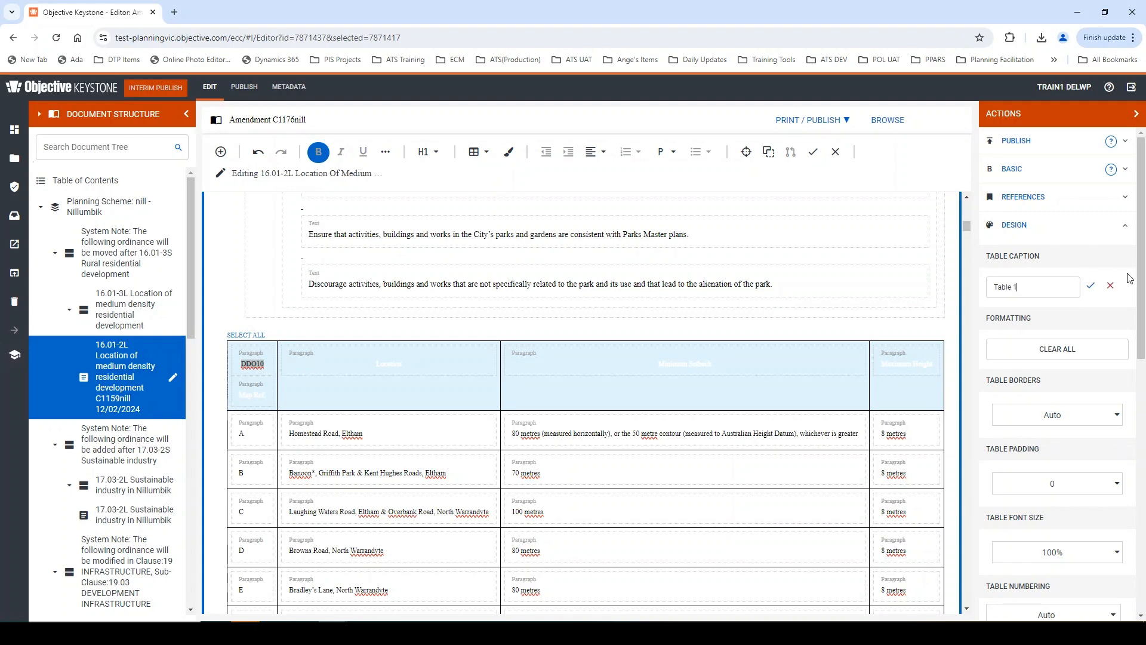
pyautogui.click(1091, 288)
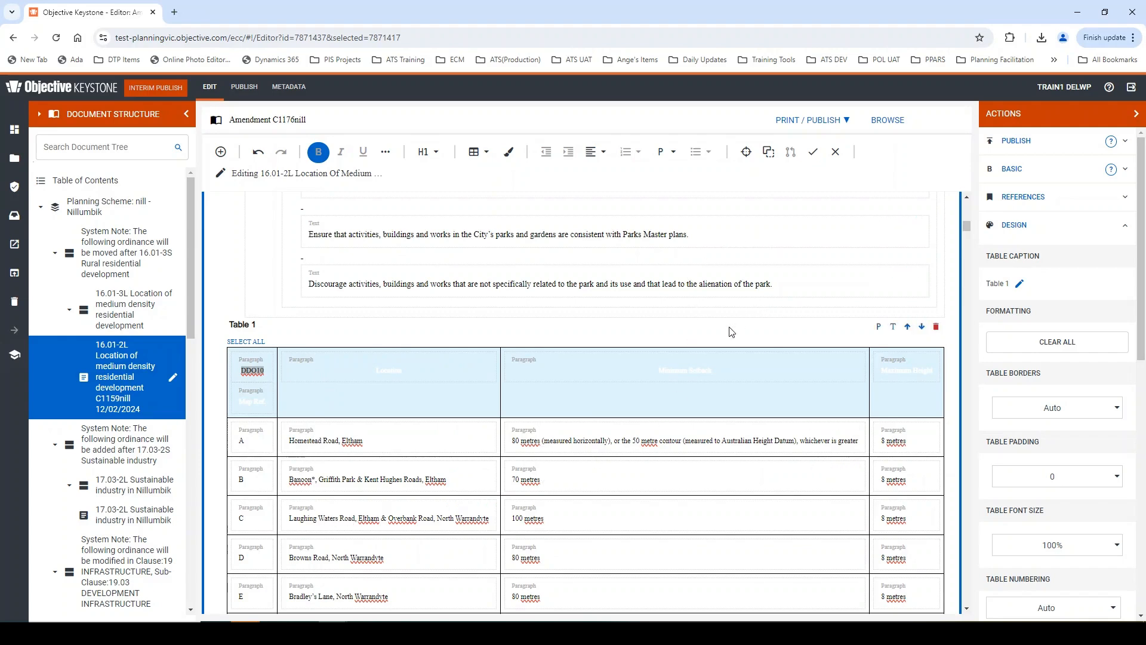
# - Apply the Style 2 table style to the pasted DDO10 table in 16.01-2L
pyautogui.click(464, 439)
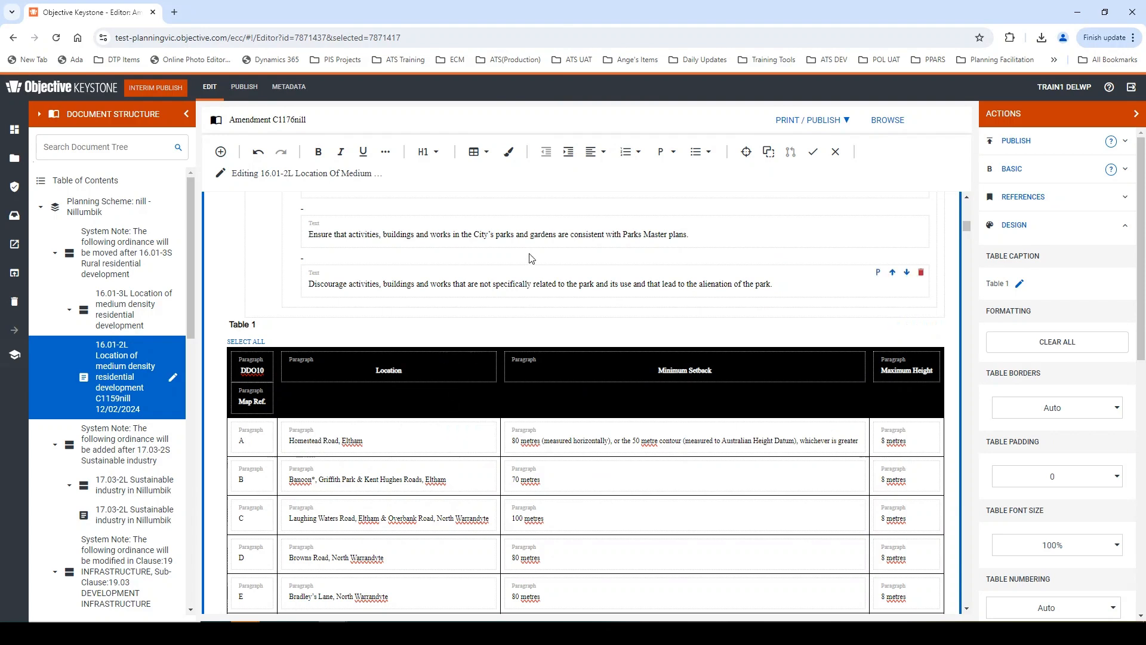
pyautogui.click(509, 152)
pyautogui.moveTo(578, 325)
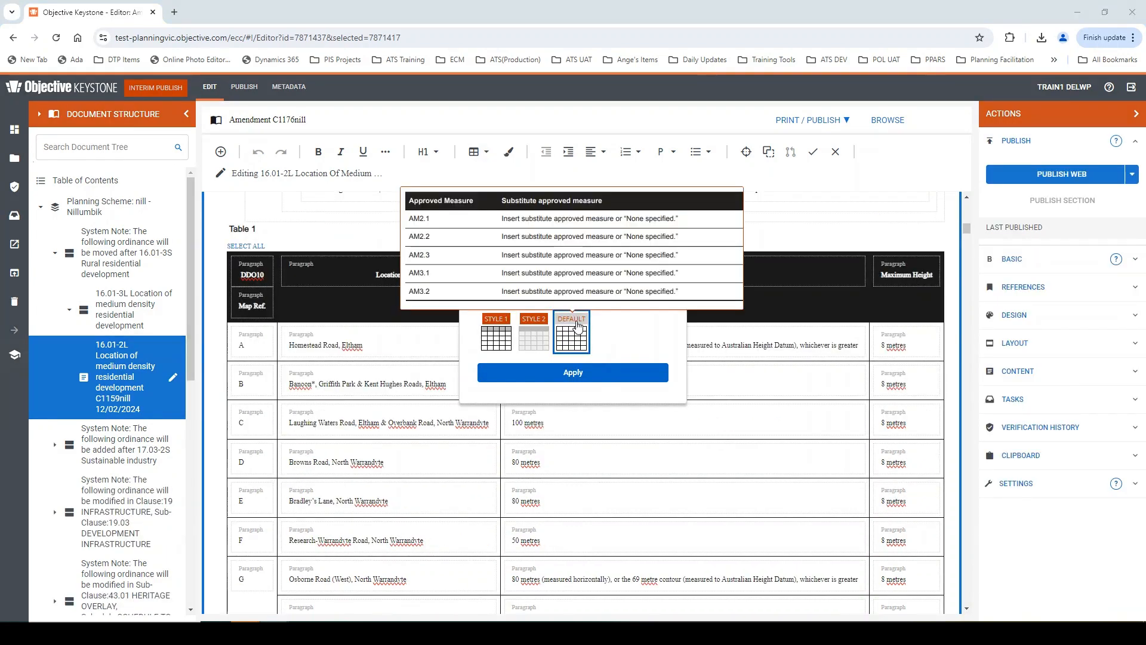
pyautogui.moveTo(539, 325)
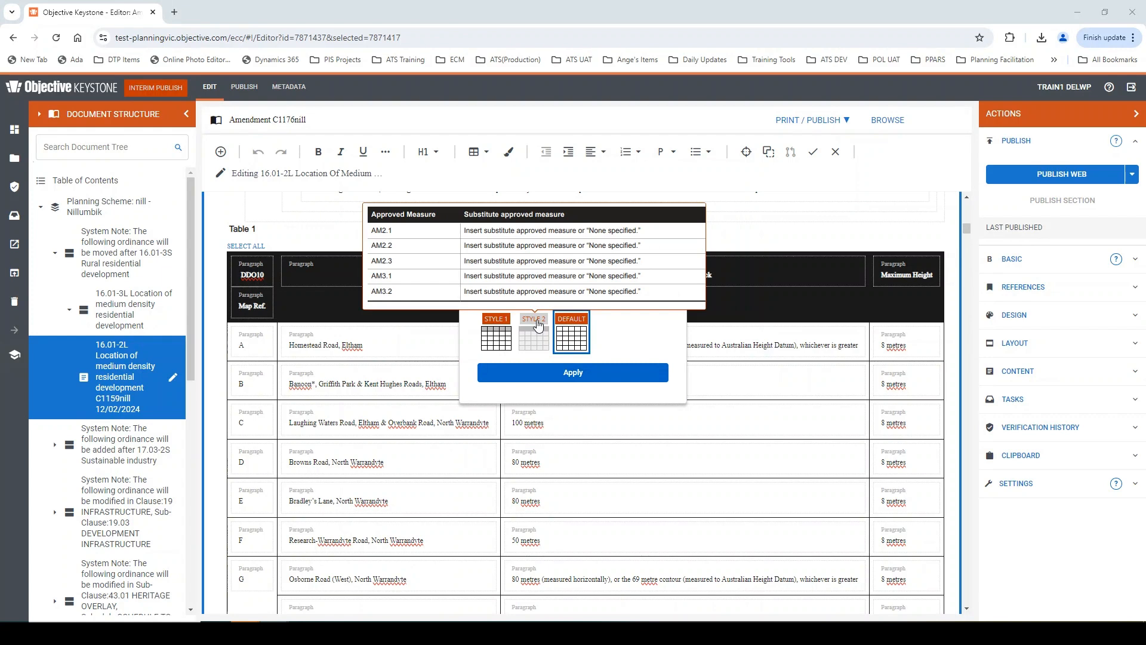
pyautogui.click(535, 338)
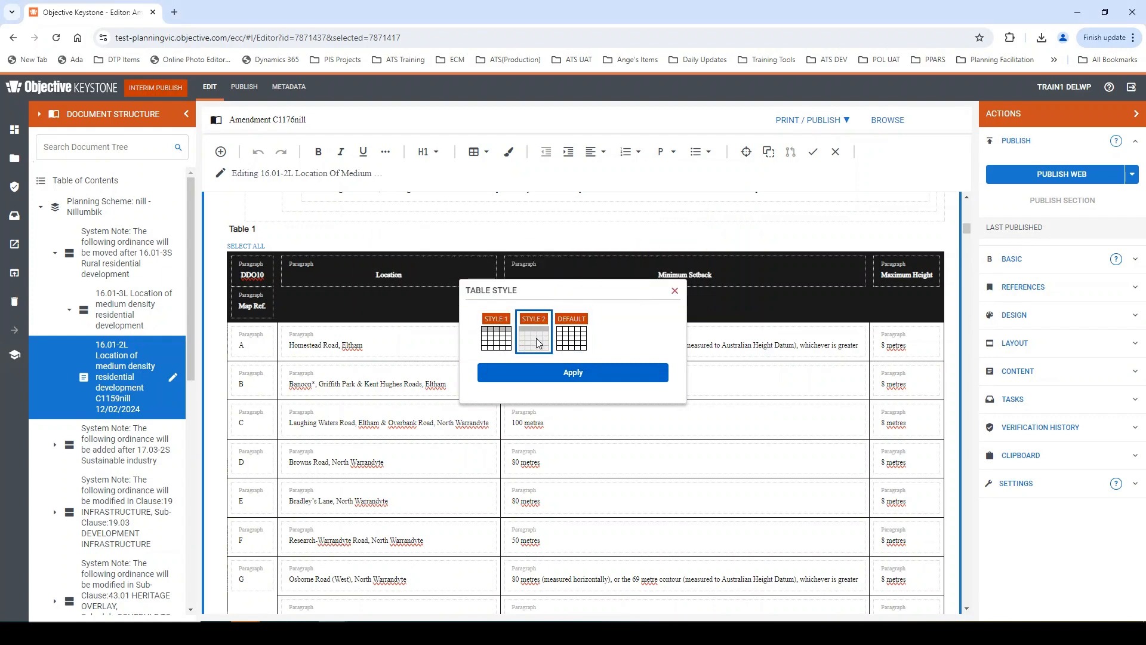
pyautogui.click(556, 377)
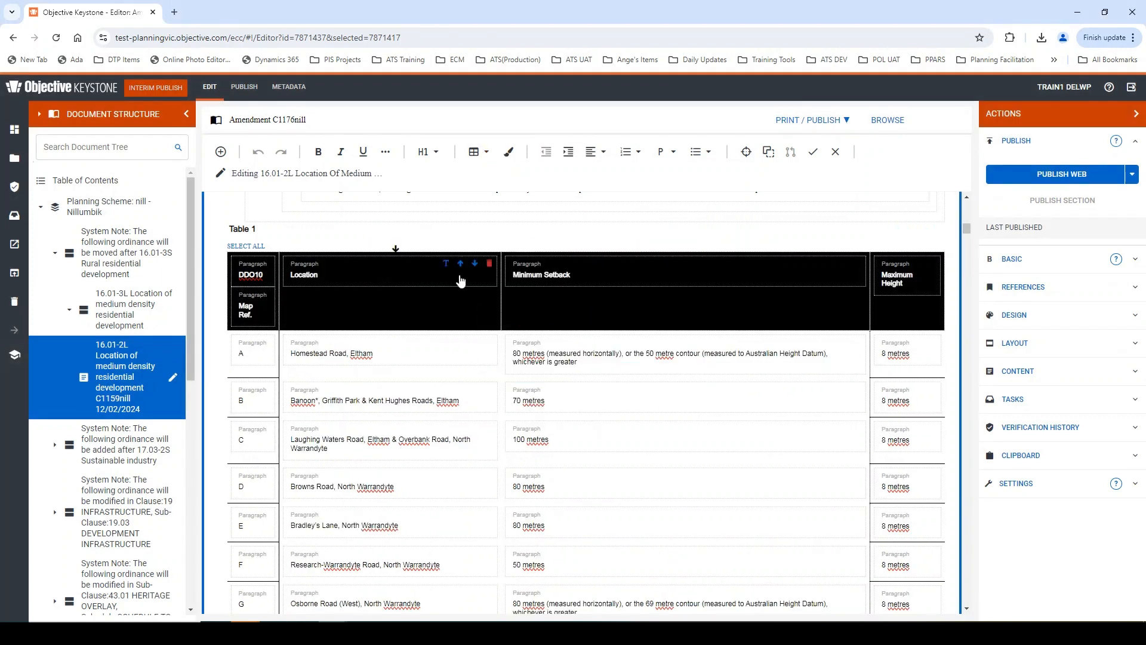
# - Mark the DDO10 table's top row, from Map Ref. to Maximum Height, as header cells
pyautogui.scroll(1, 475, 298)
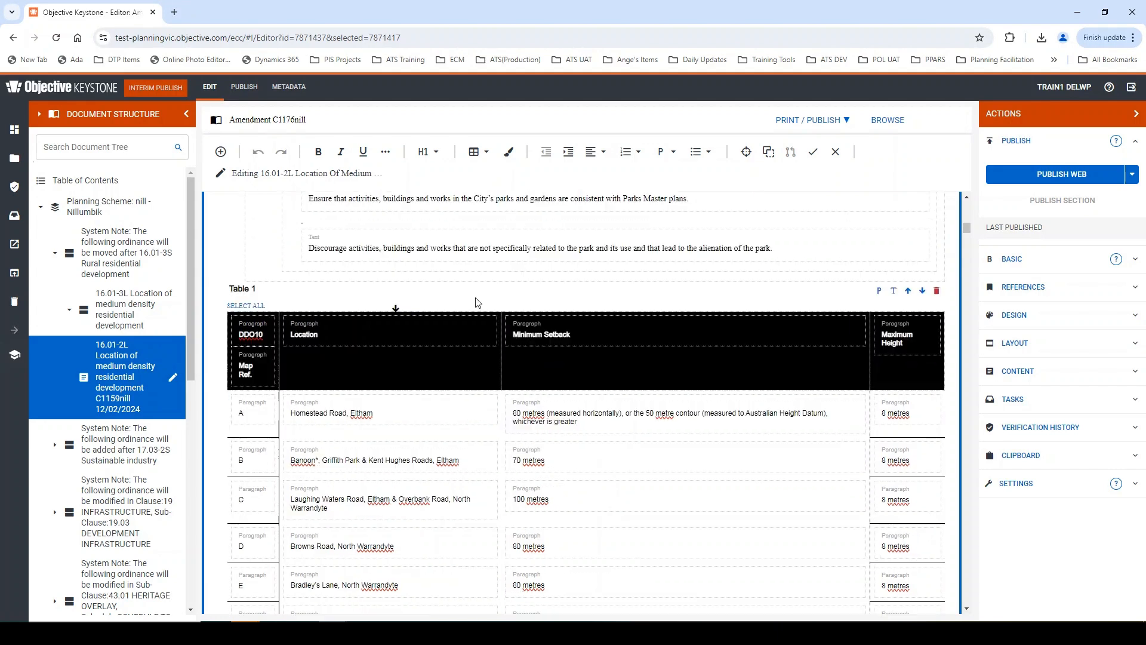
pyautogui.click(1014, 314)
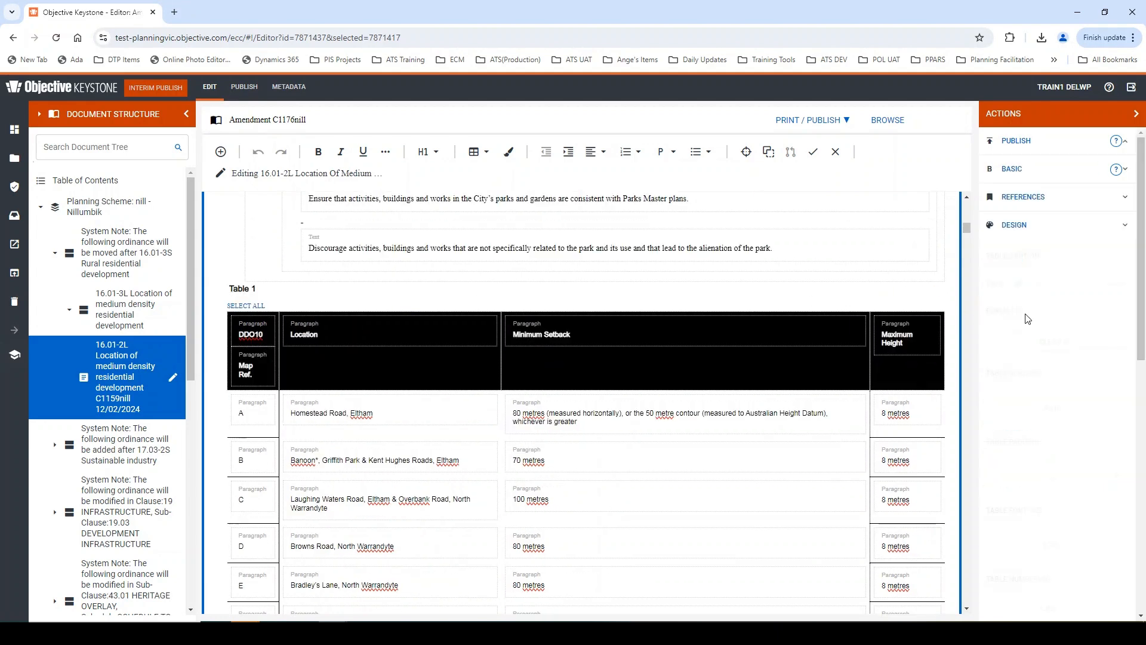
pyautogui.scroll(-5, 996, 298)
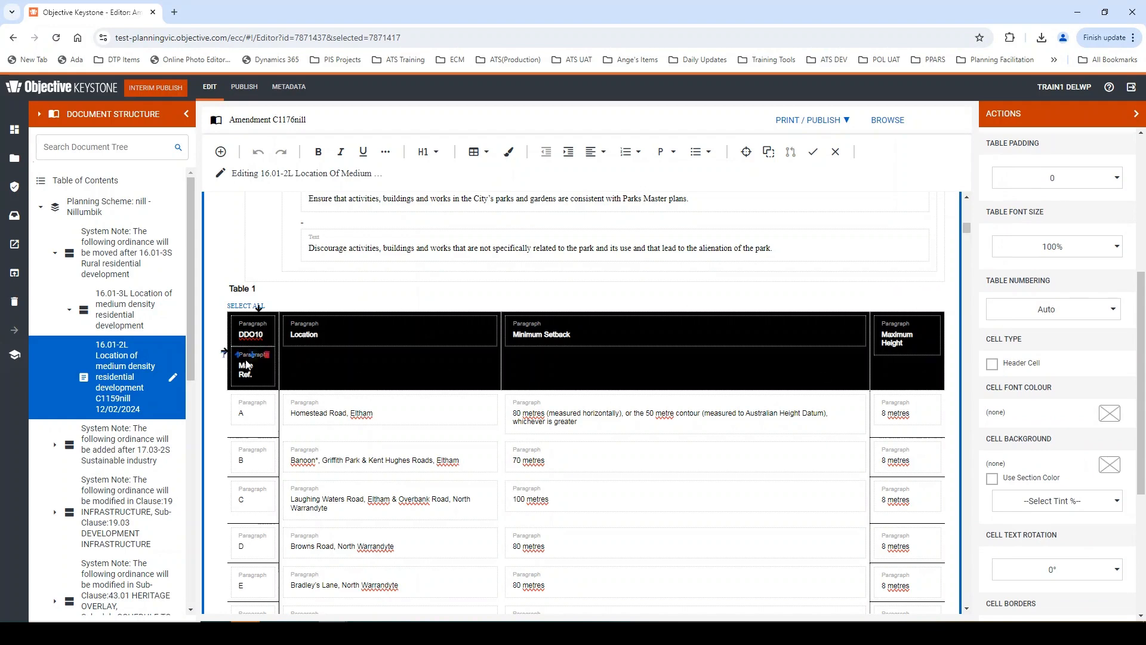
pyautogui.click(225, 350)
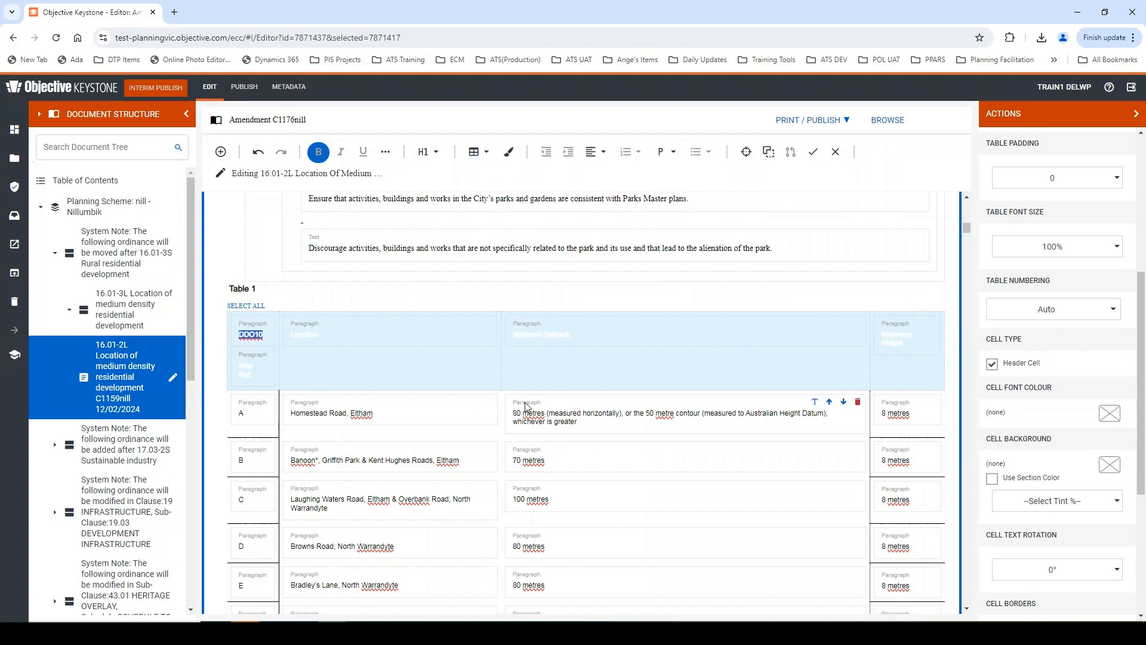
pyautogui.scroll(-1, 612, 382)
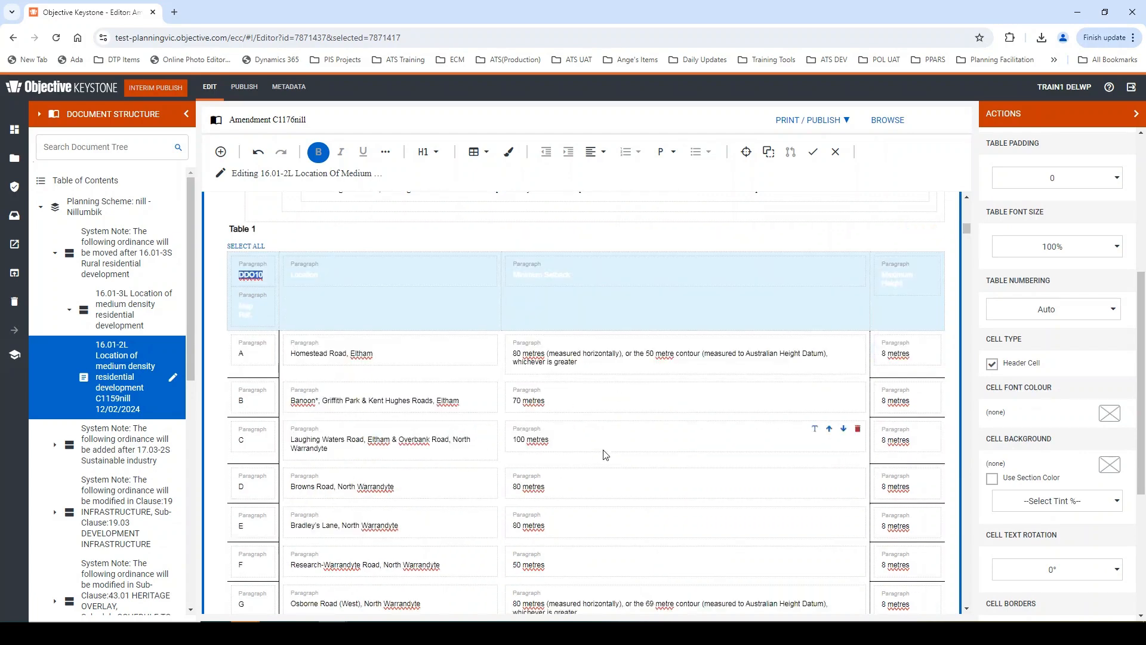
pyautogui.click(378, 312)
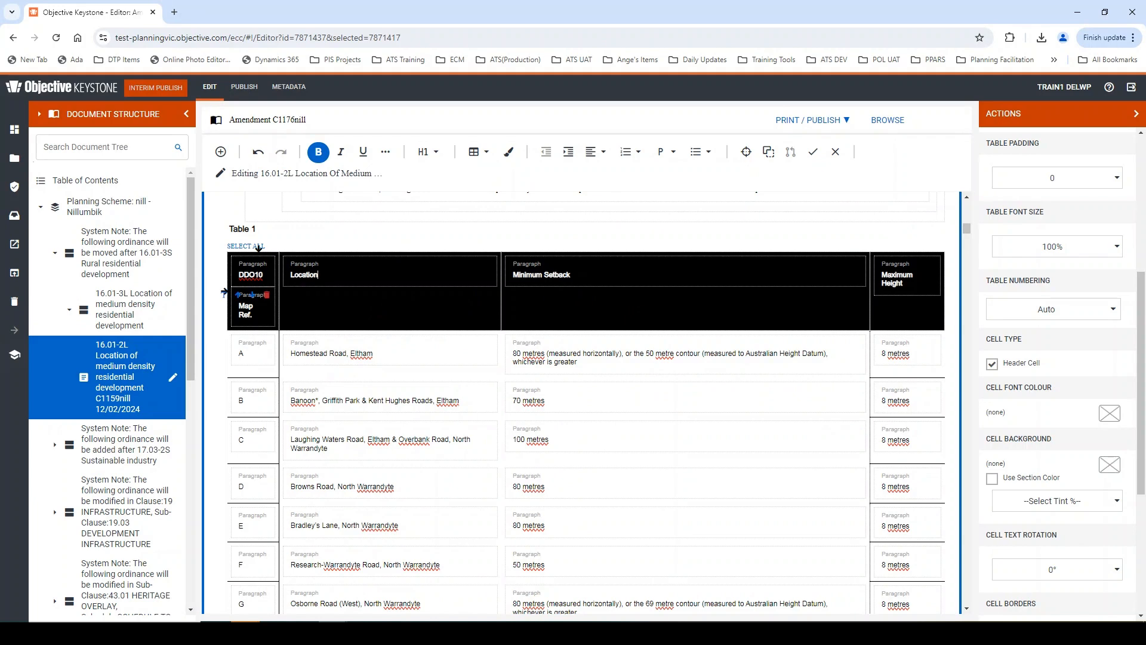
# - Save the 16.01-2L content and publish the 16.01-3L Location of medium density residential development section
pyautogui.click(813, 153)
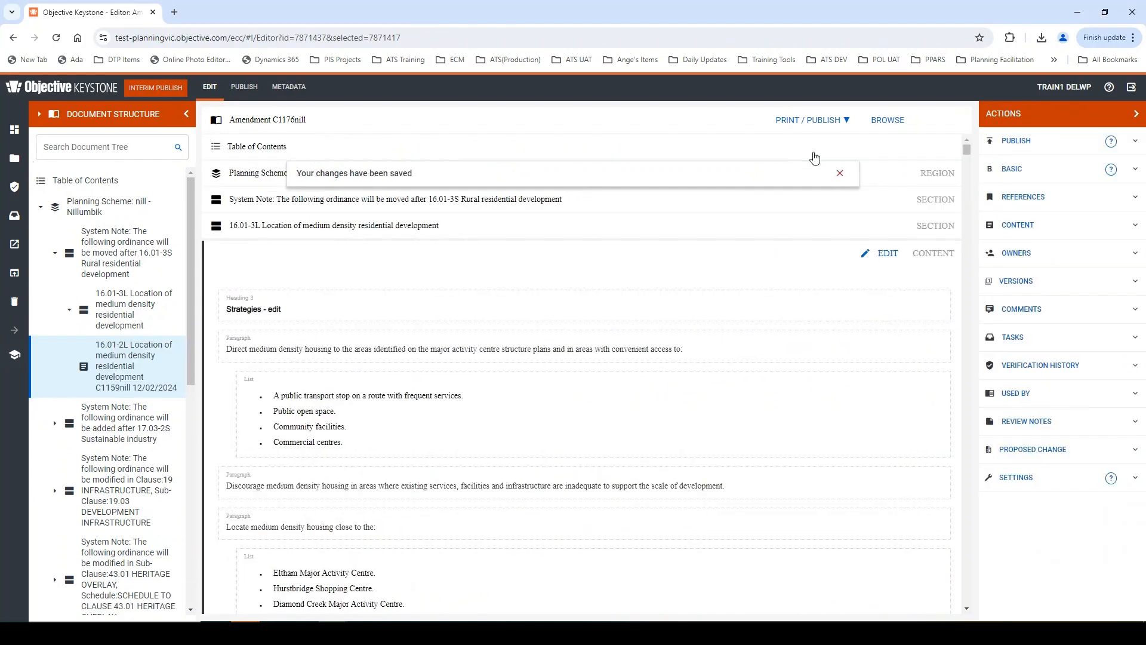
pyautogui.click(499, 229)
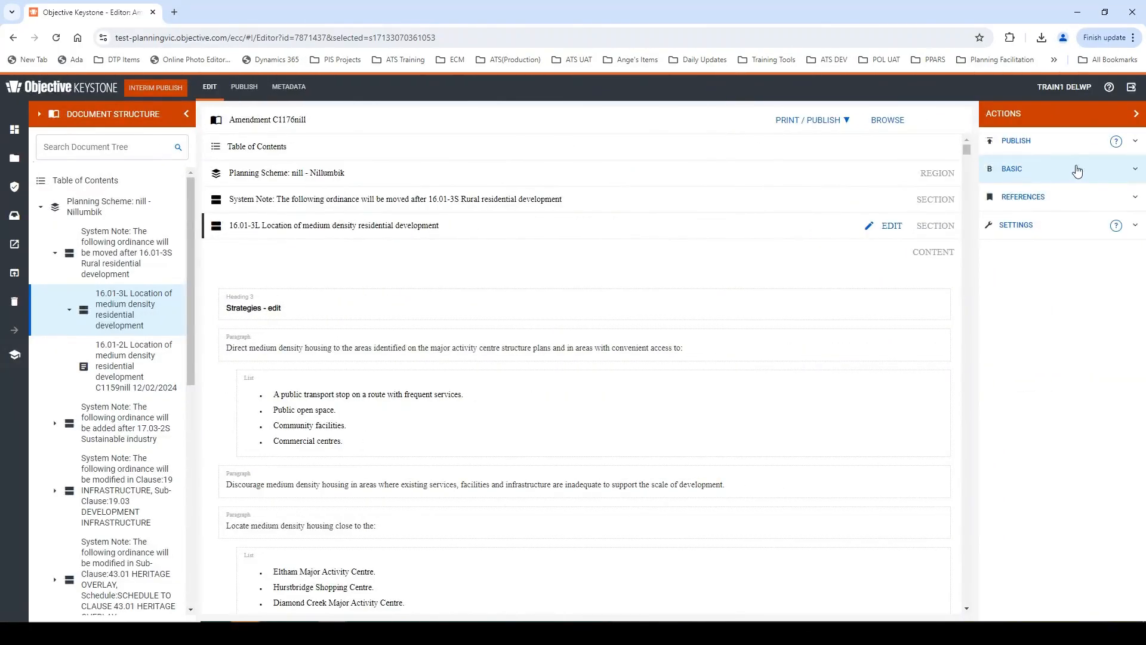
pyautogui.click(1085, 150)
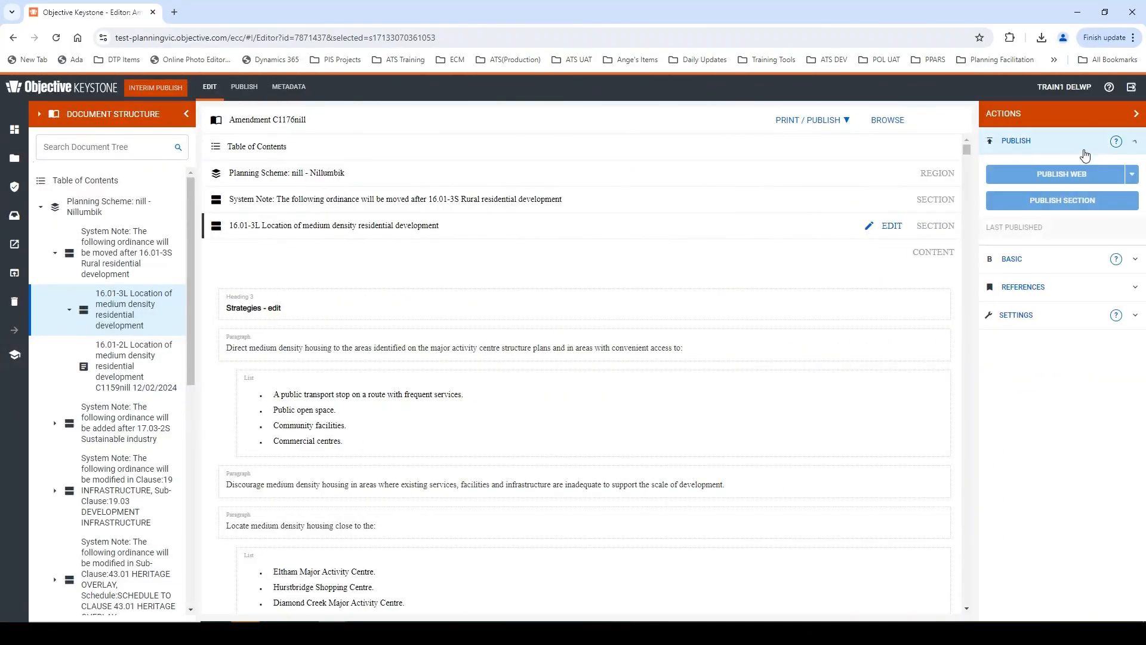
pyautogui.click(1057, 202)
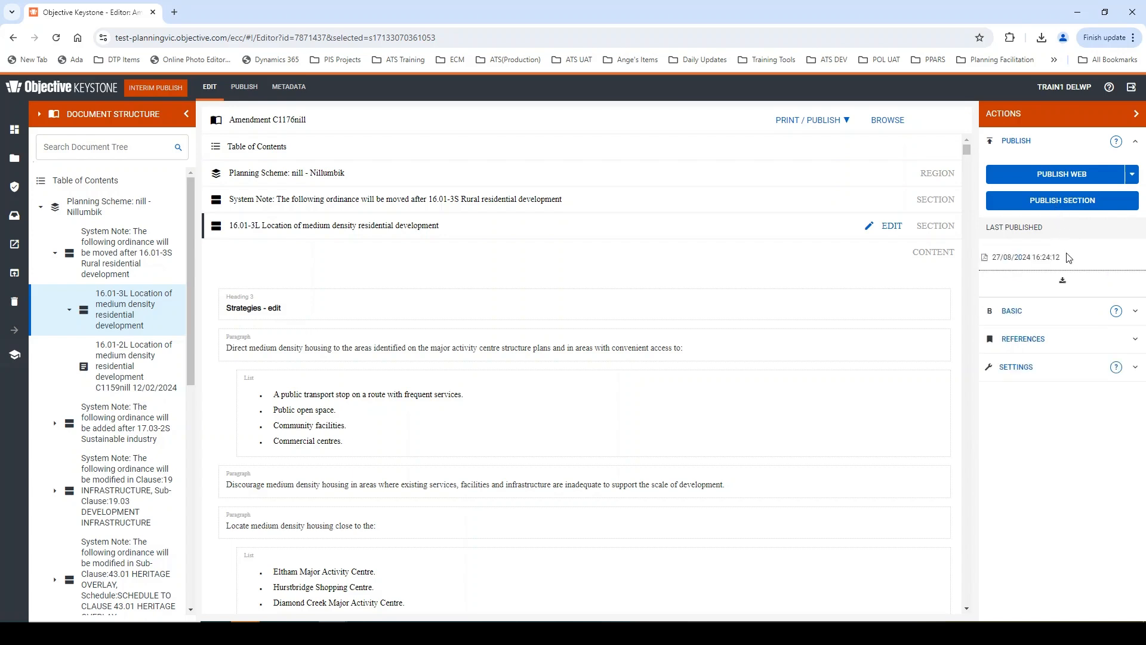
# - Download the newly published section PDF, open it and examine how its table is laid out
pyautogui.click(1062, 281)
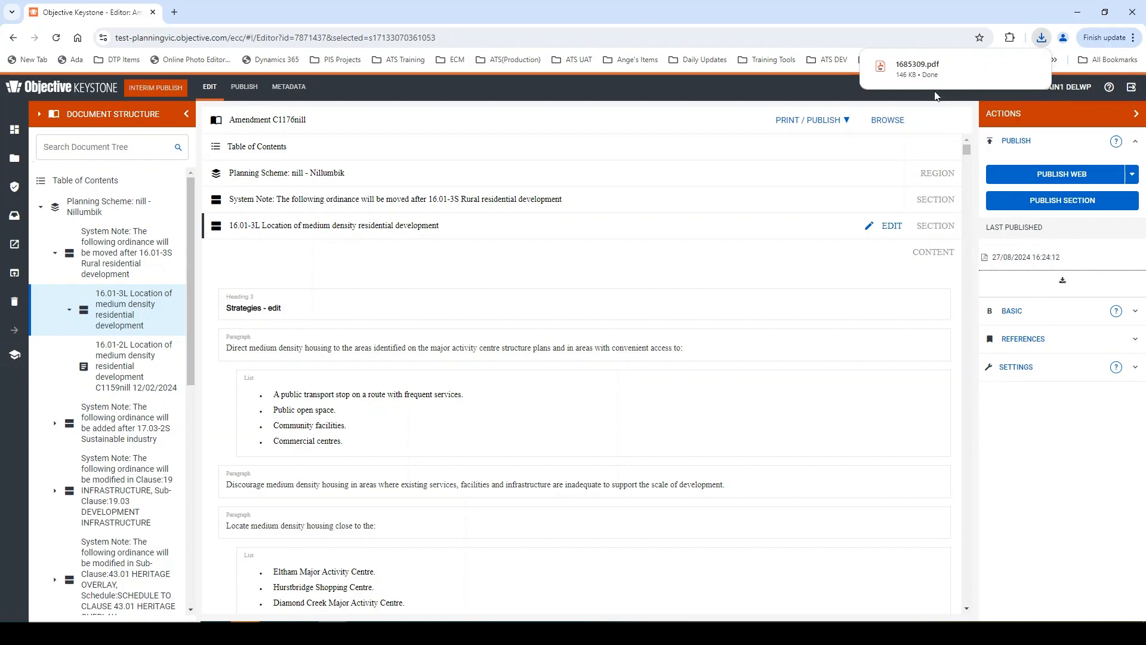
pyautogui.click(918, 70)
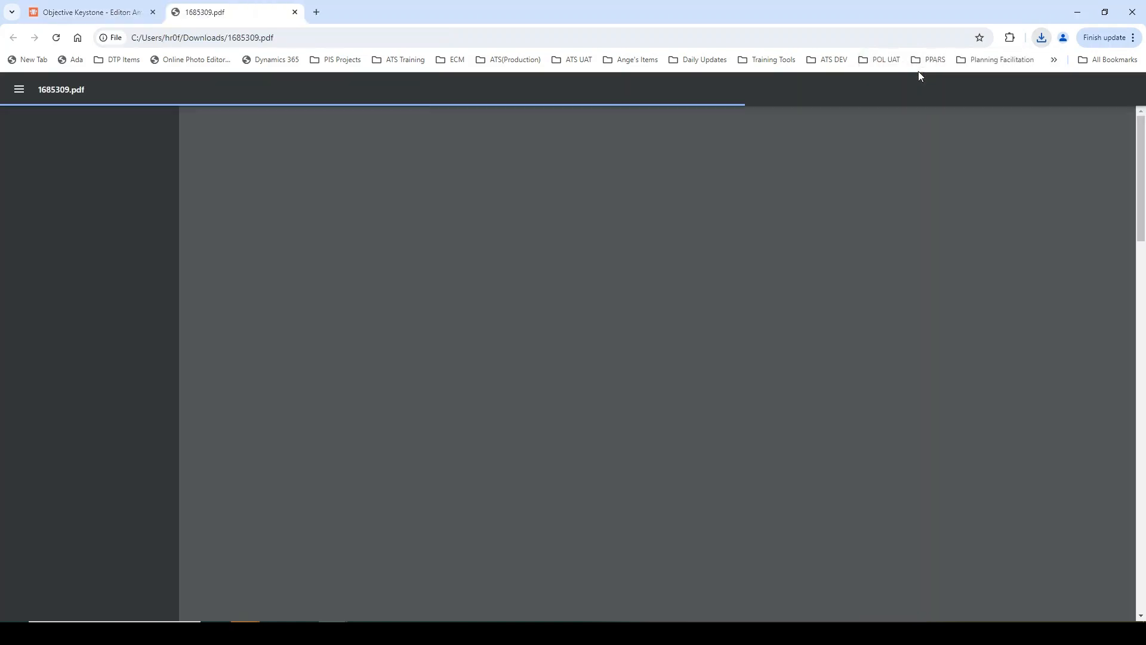
pyautogui.scroll(-15, 677, 345)
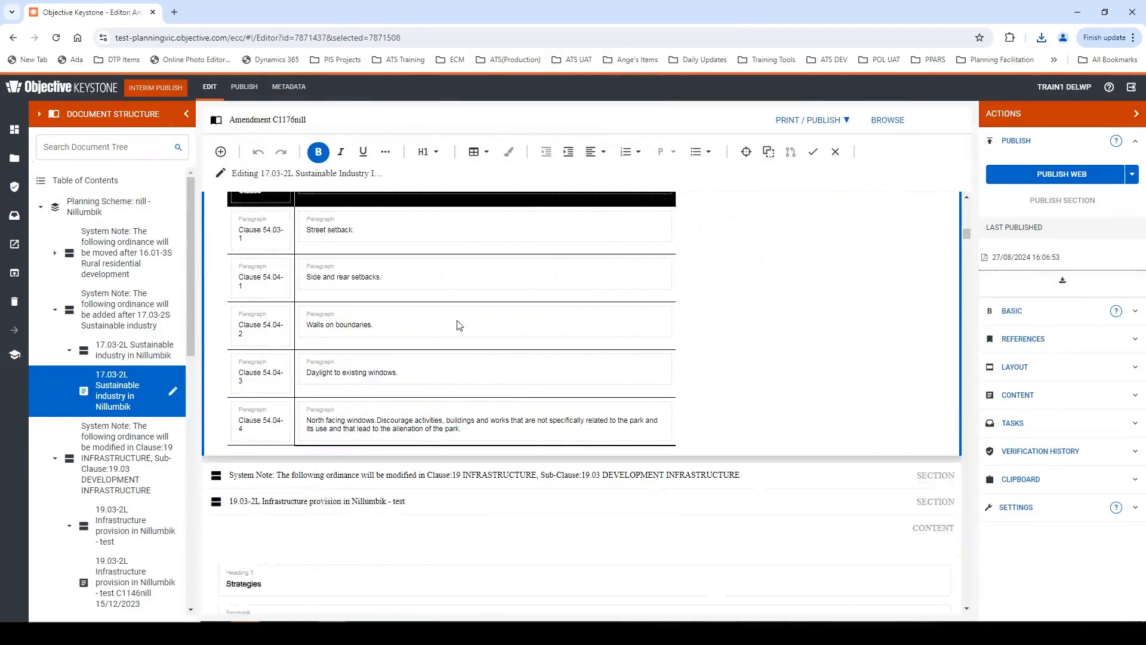
# - Set the width of the Relevant Clause table in 17.03-2L Sustainable industry to 75%
pyautogui.scroll(-1, 418, 358)
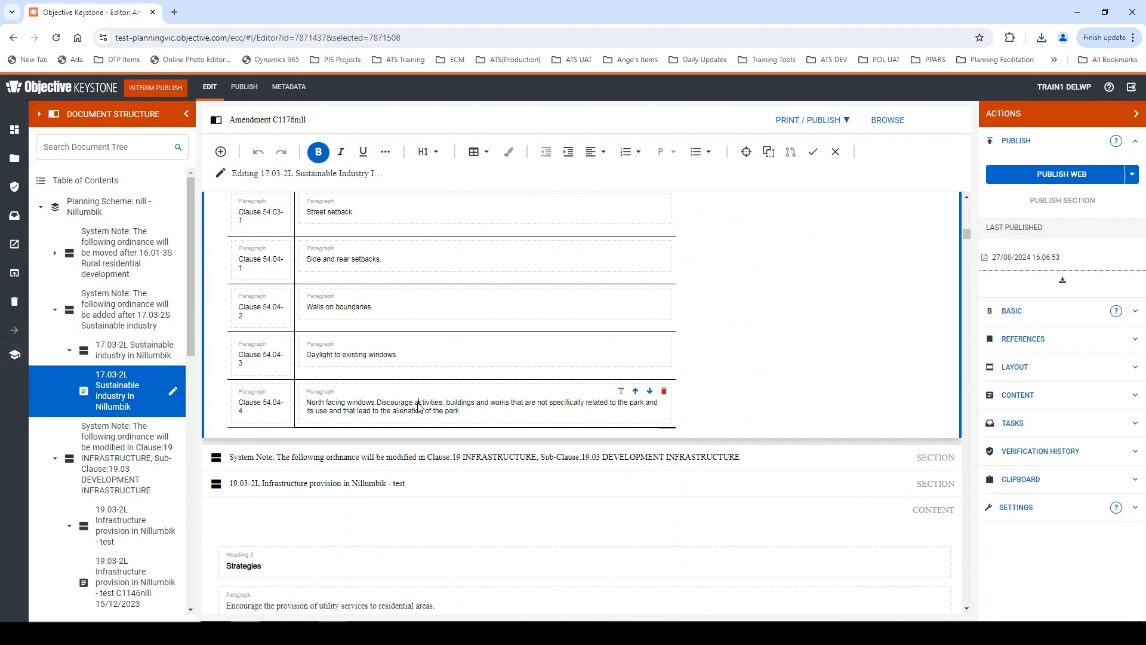
pyautogui.click(419, 406)
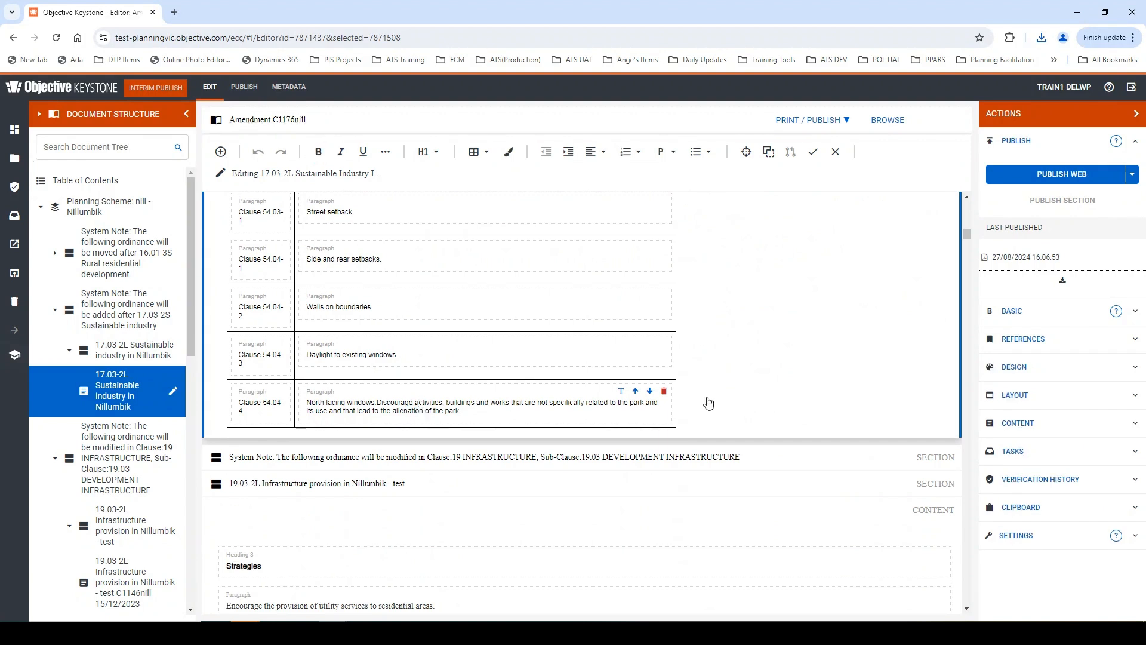
pyautogui.click(1018, 397)
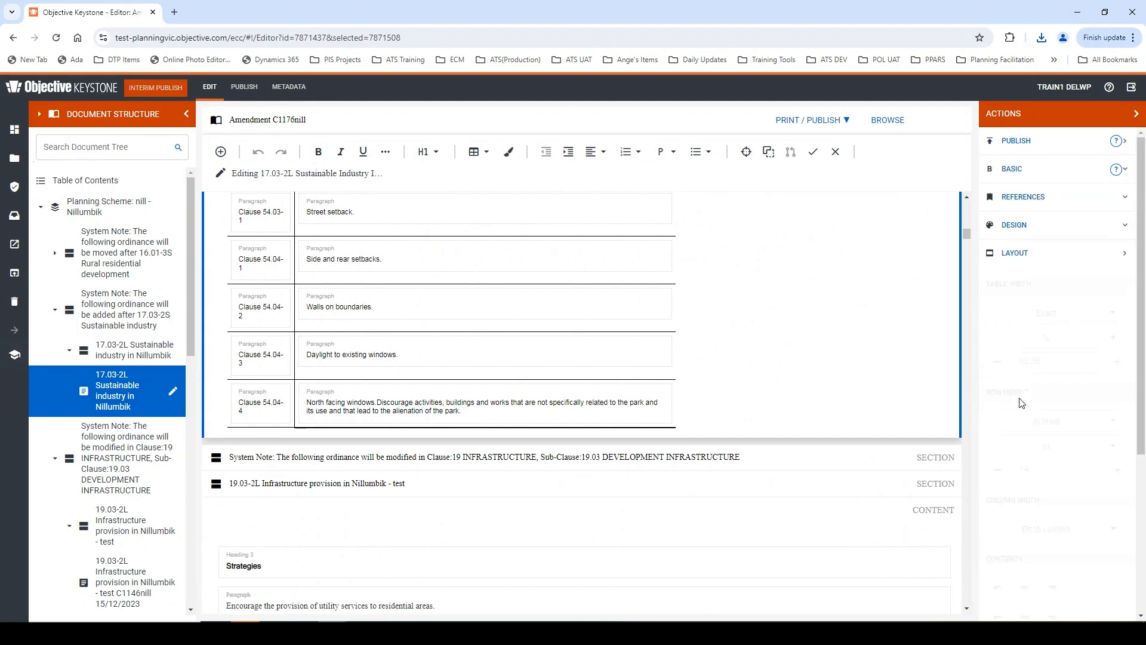
pyautogui.scroll(-1, 1021, 382)
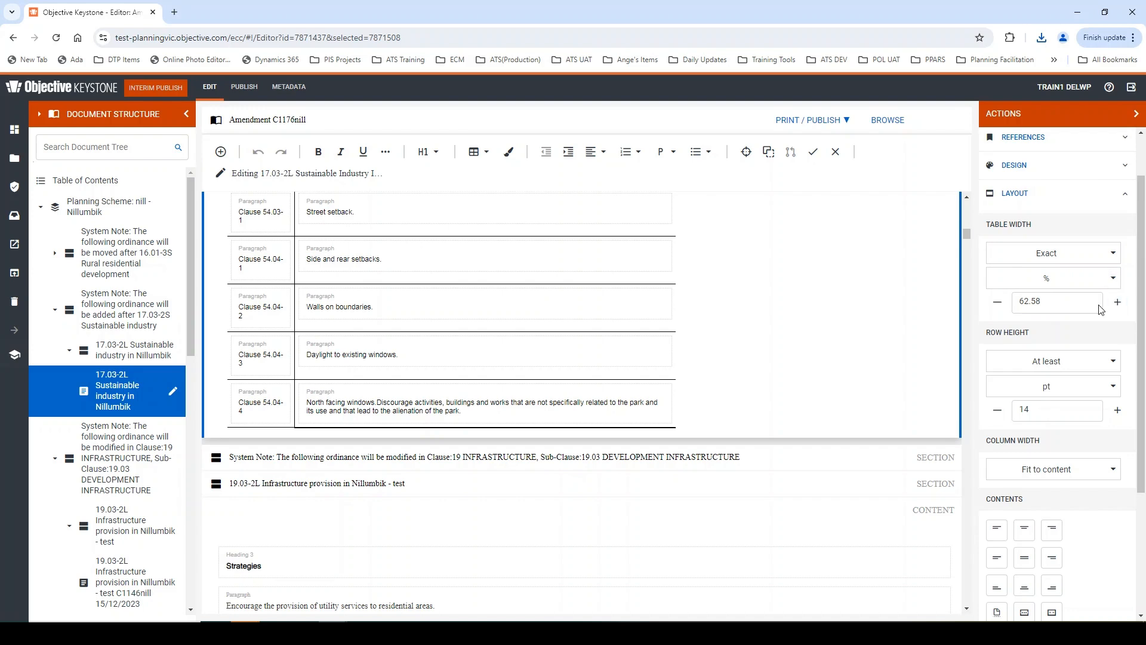
pyautogui.moveTo(1074, 303); pyautogui.dragTo(970, 310)
pyautogui.write('75')
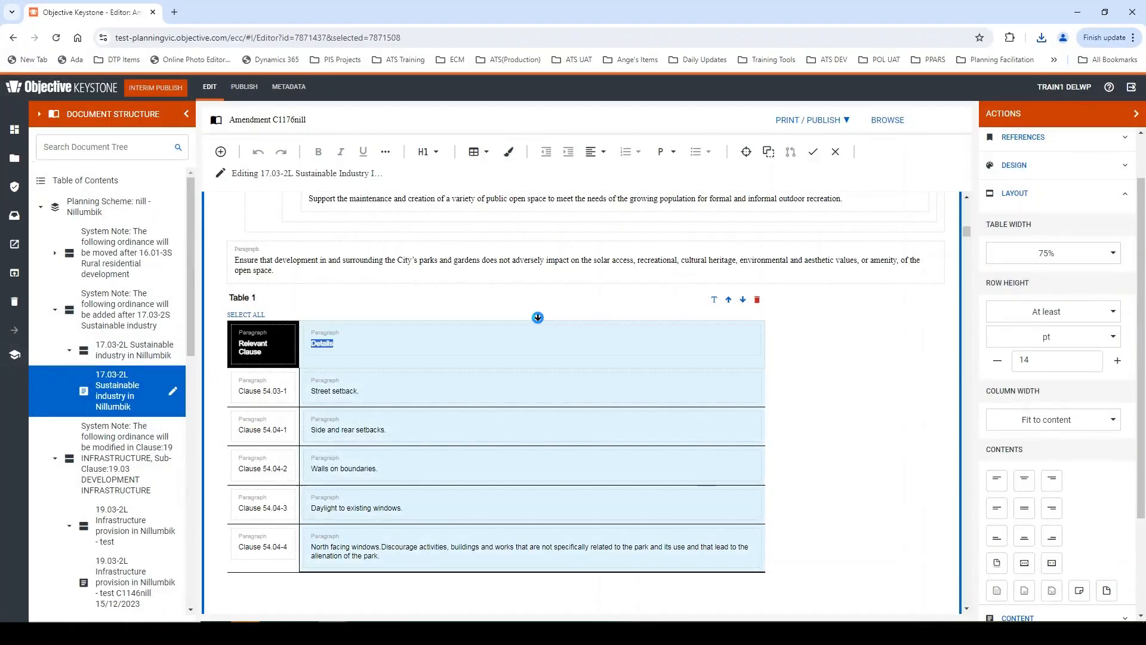
# - Set the row height to fit to content for all cells of the Details column
pyautogui.click(537, 321)
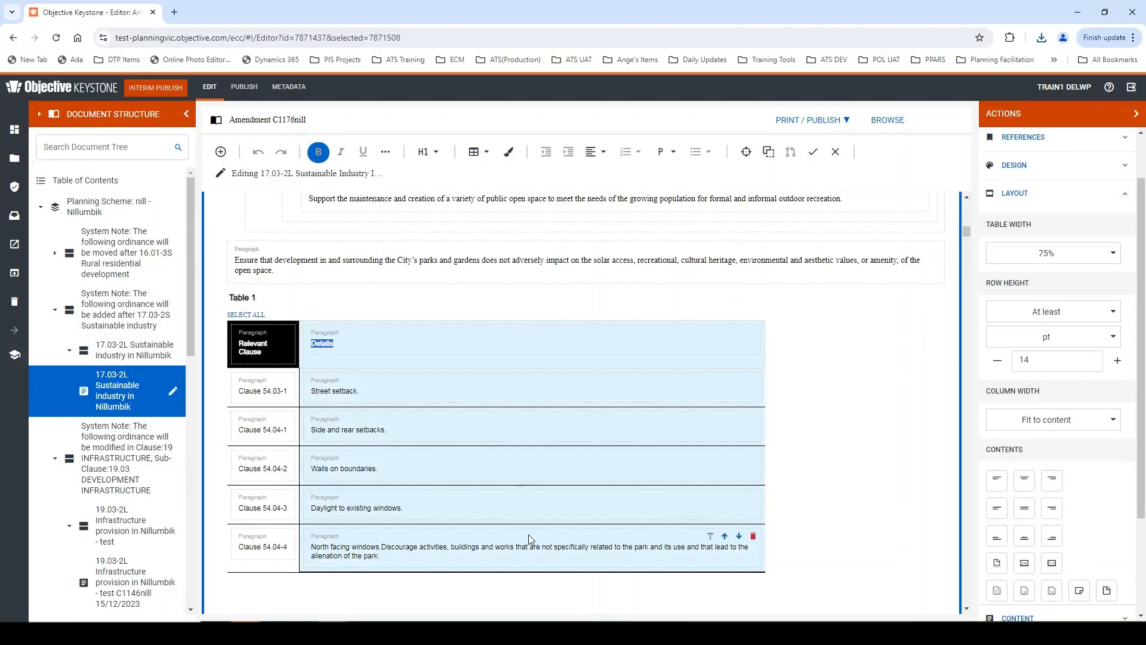
pyautogui.click(1043, 338)
pyautogui.click(1046, 311)
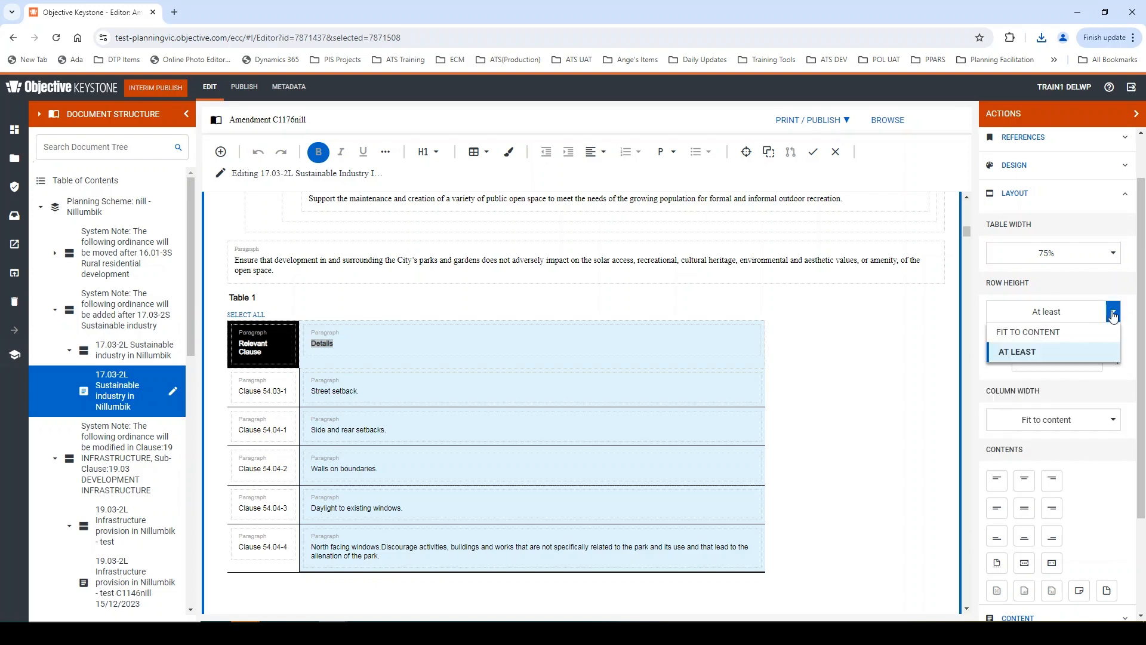
pyautogui.click(1038, 333)
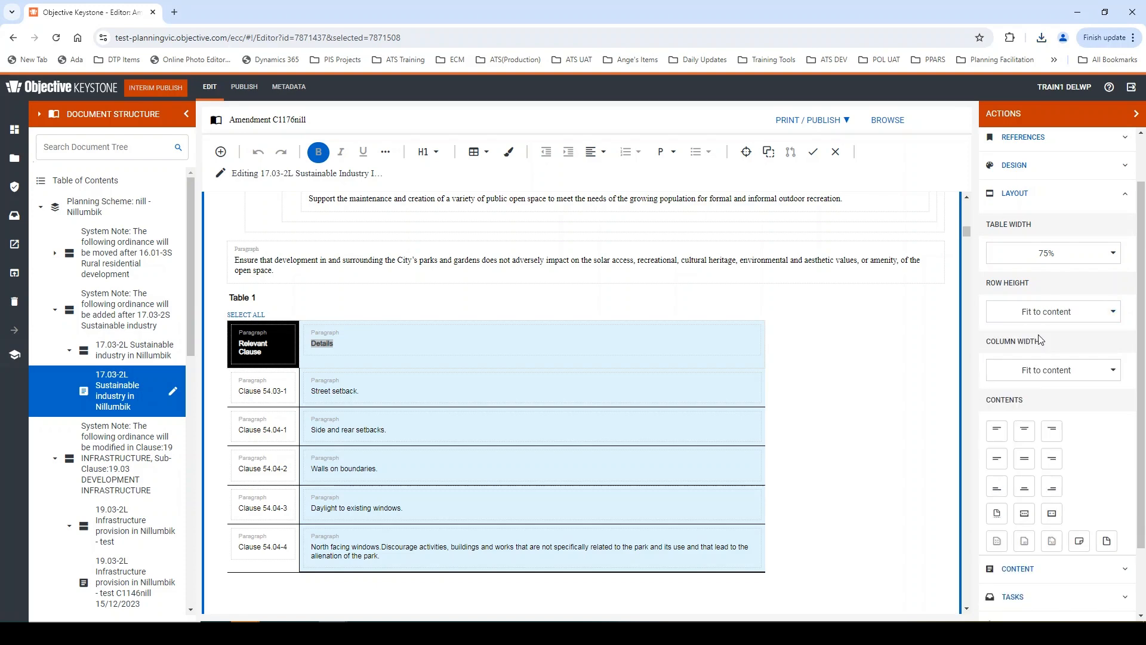
# - Set the Relevant Clause column's width to at least 25%
pyautogui.click(357, 392)
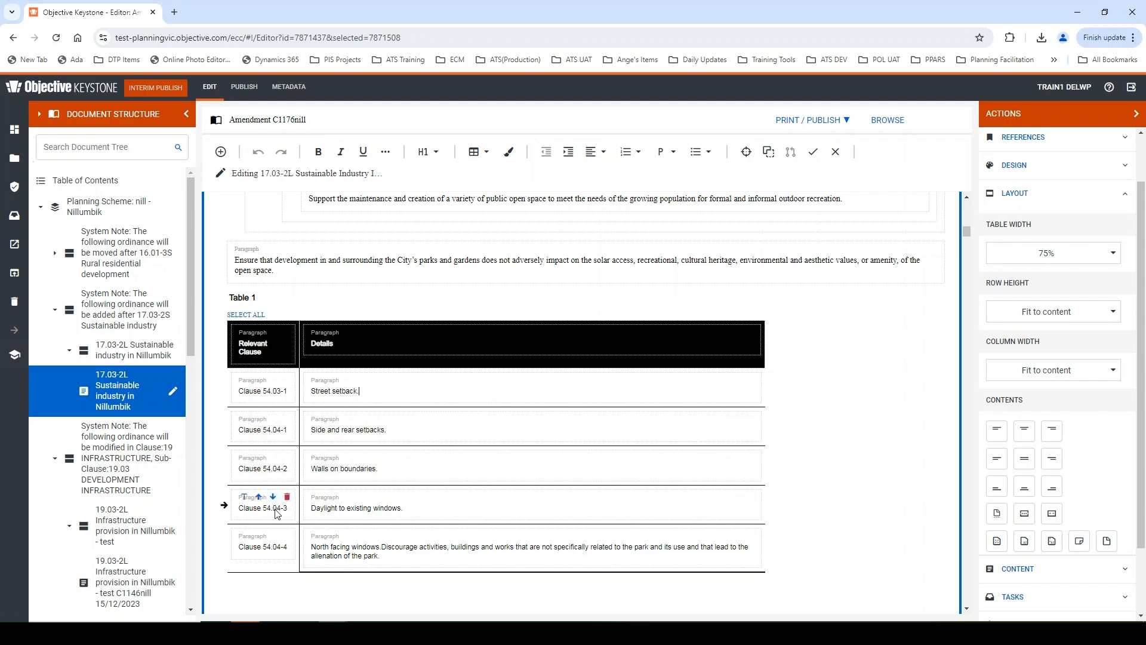
pyautogui.click(293, 394)
pyautogui.click(1044, 372)
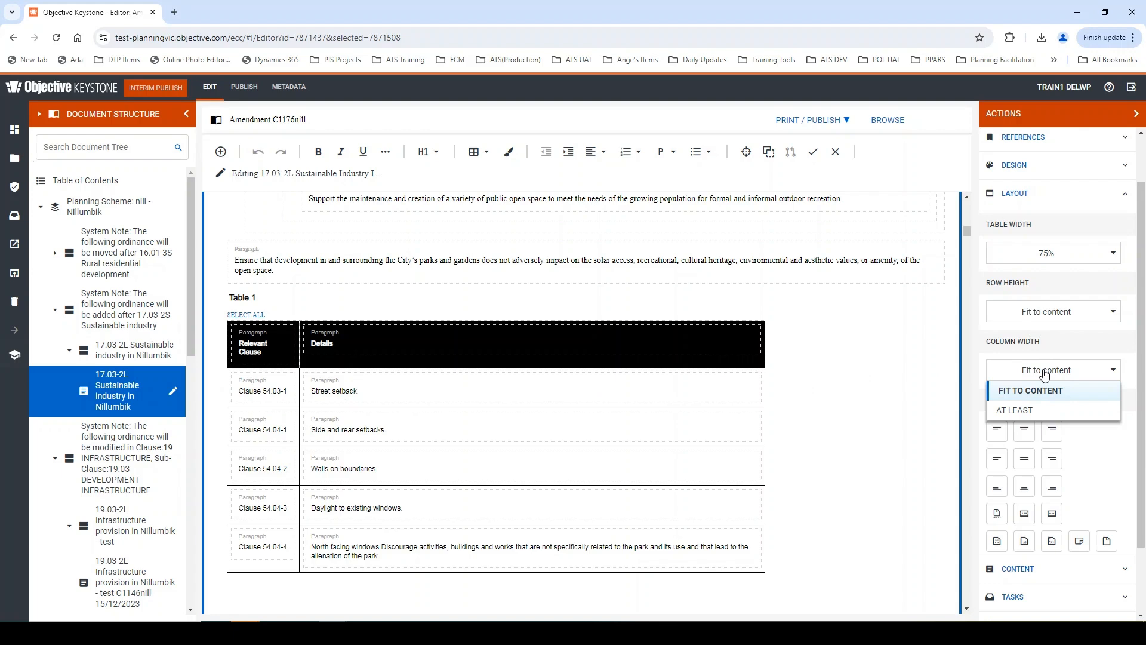
pyautogui.click(1027, 410)
pyautogui.click(1084, 381)
pyautogui.click(1082, 378)
pyautogui.click(1077, 396)
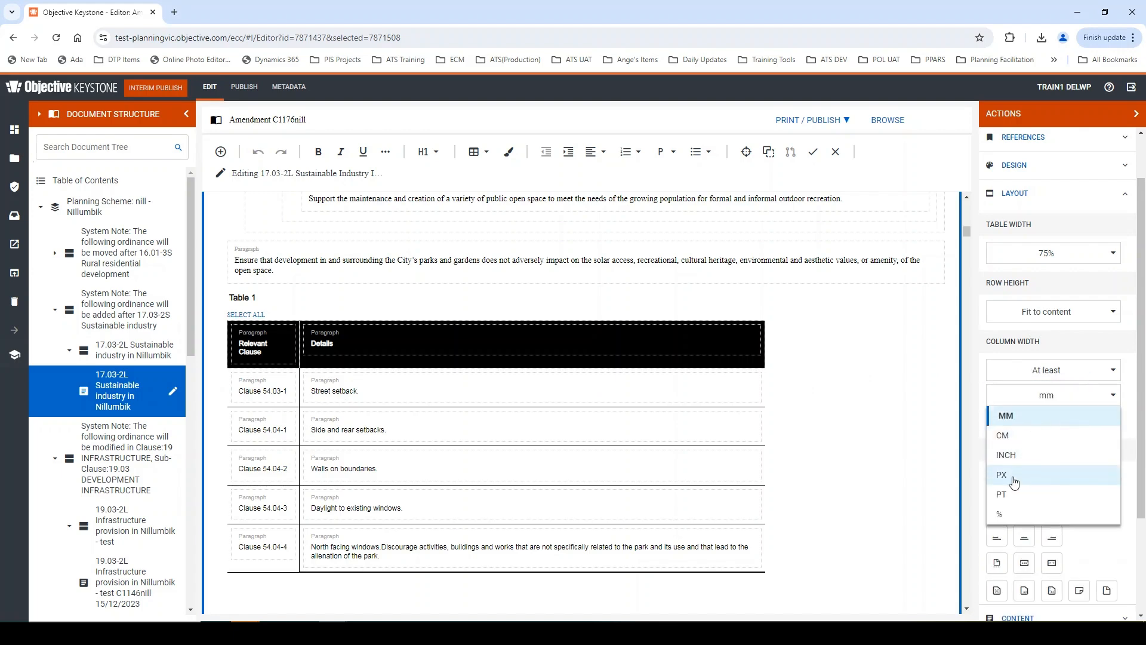
pyautogui.click(1007, 513)
pyautogui.click(1026, 419)
pyautogui.write('25')
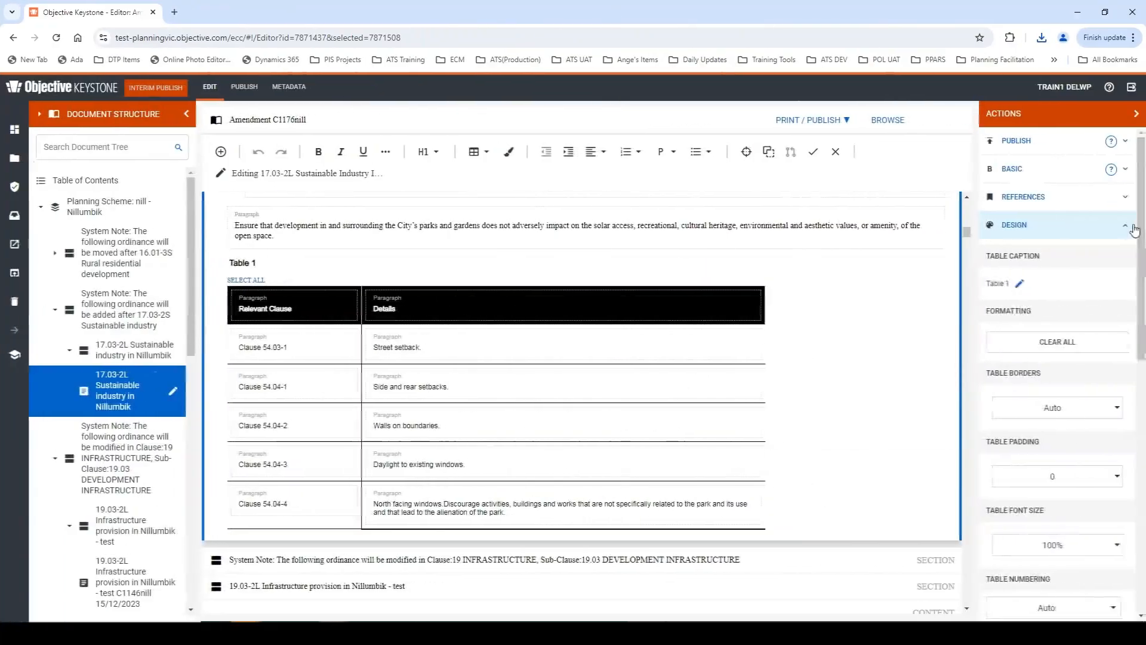
# - Select the "Street setback." and "Side and rear setbacks." cells in the Details column
pyautogui.click(486, 152)
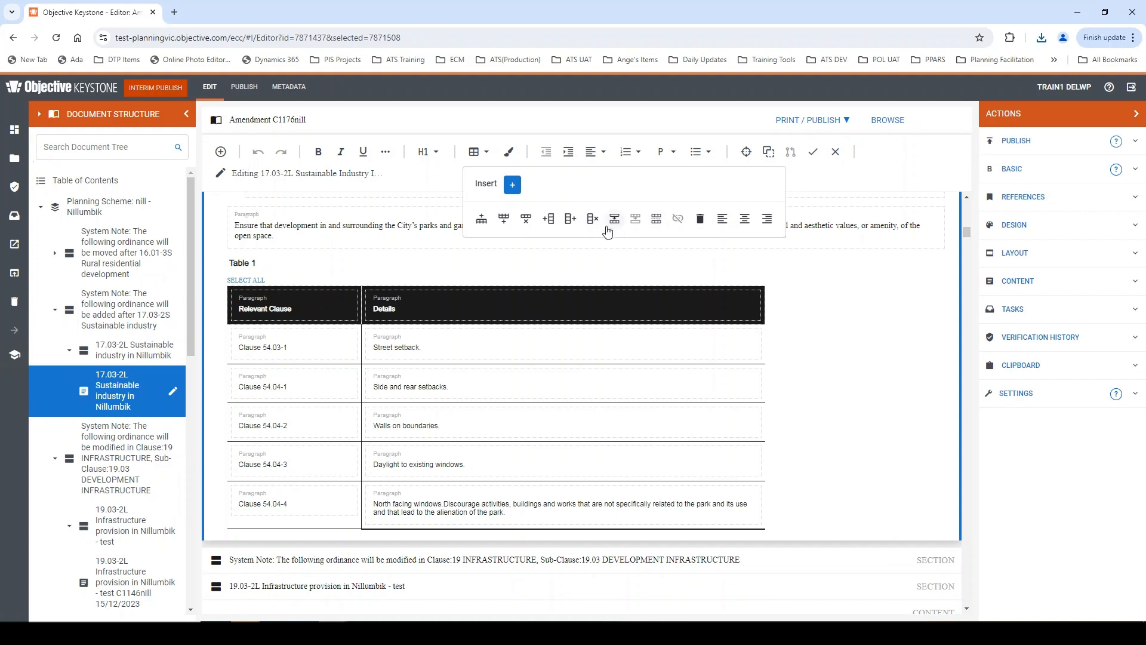
pyautogui.click(296, 355)
pyautogui.moveTo(400, 353); pyautogui.dragTo(418, 386)
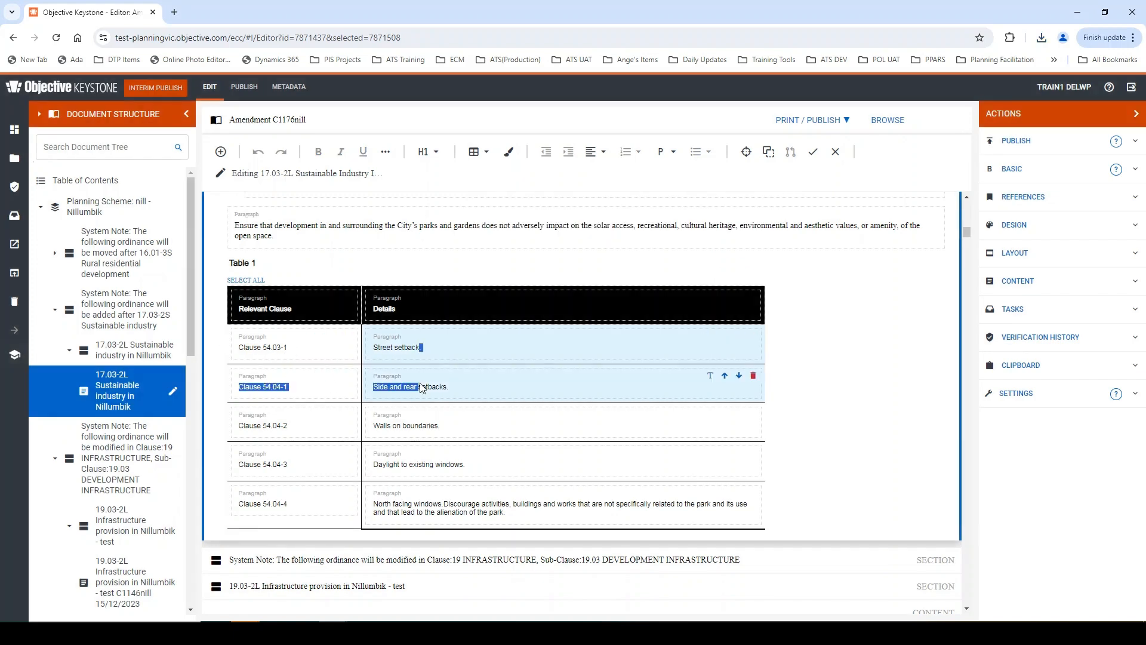